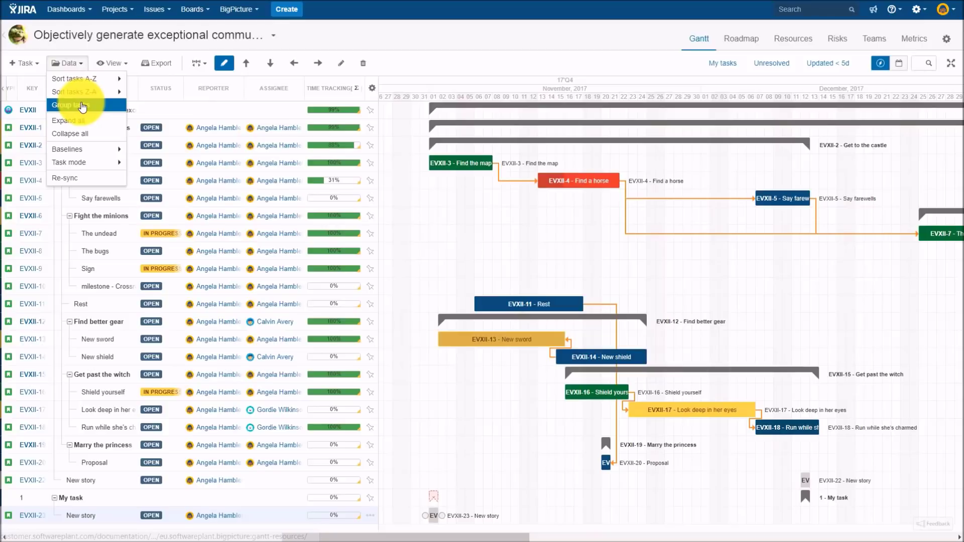
# Group the Gantt tasks by Assignee
pyautogui.click(89, 107)
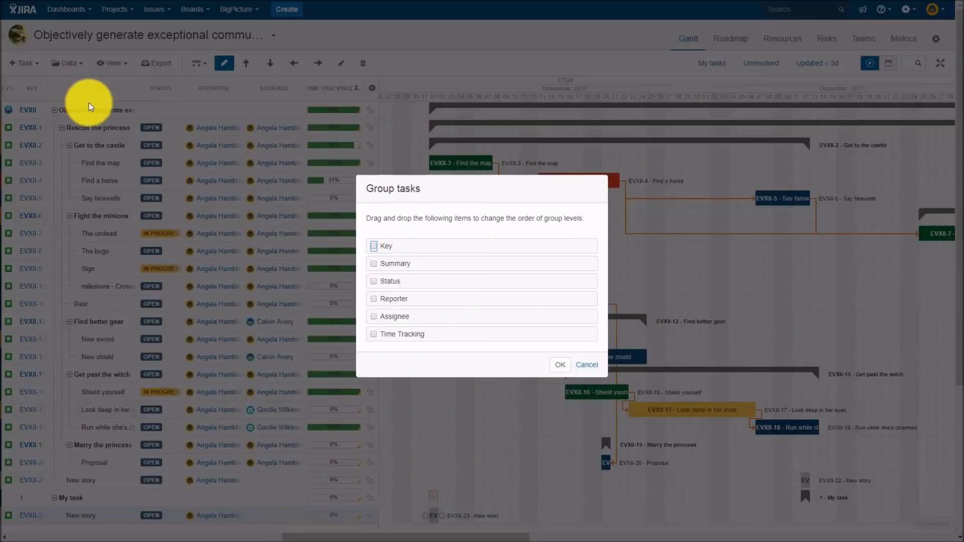
pyautogui.click(375, 323)
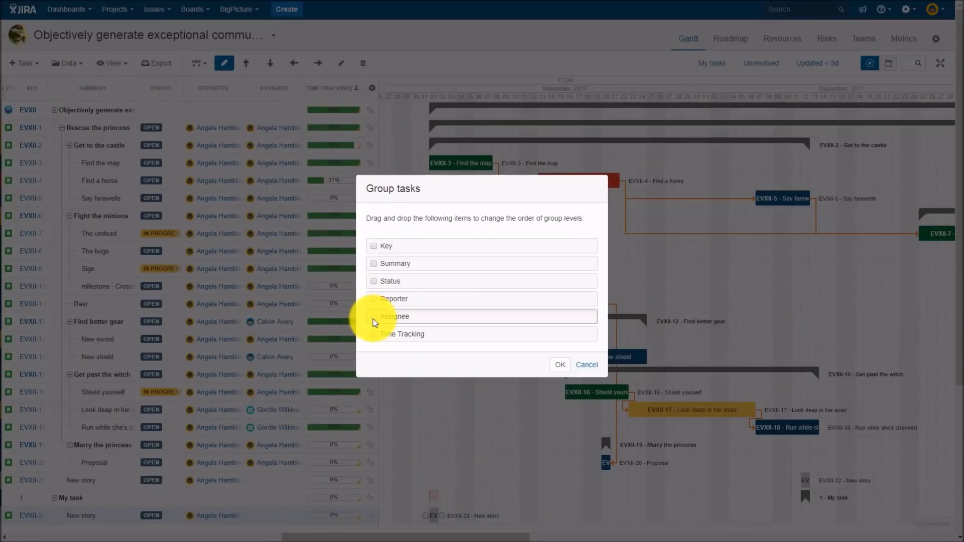
pyautogui.click(560, 371)
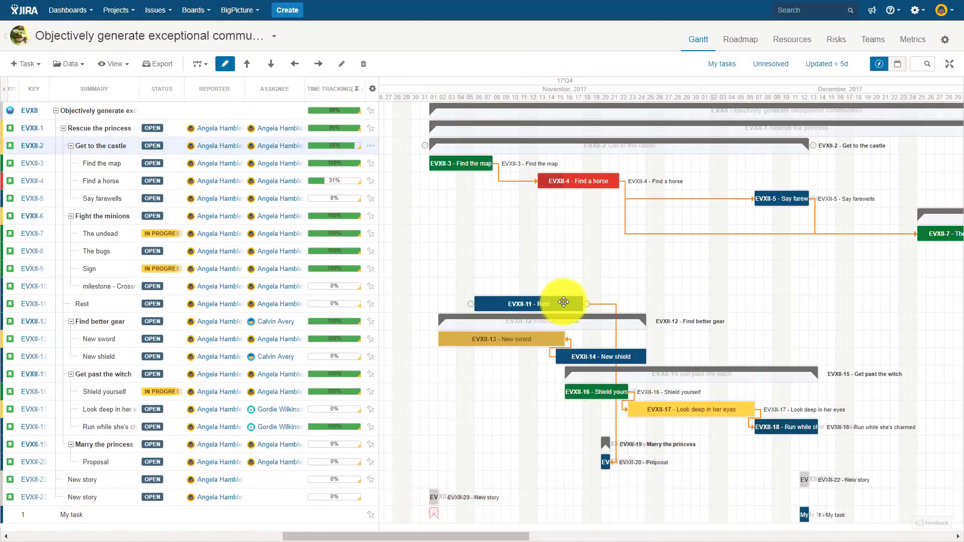
# Move Rest later, shorten Say farewells, and colour the Gantt bars by status
pyautogui.moveTo(563, 302); pyautogui.dragTo(673, 308)
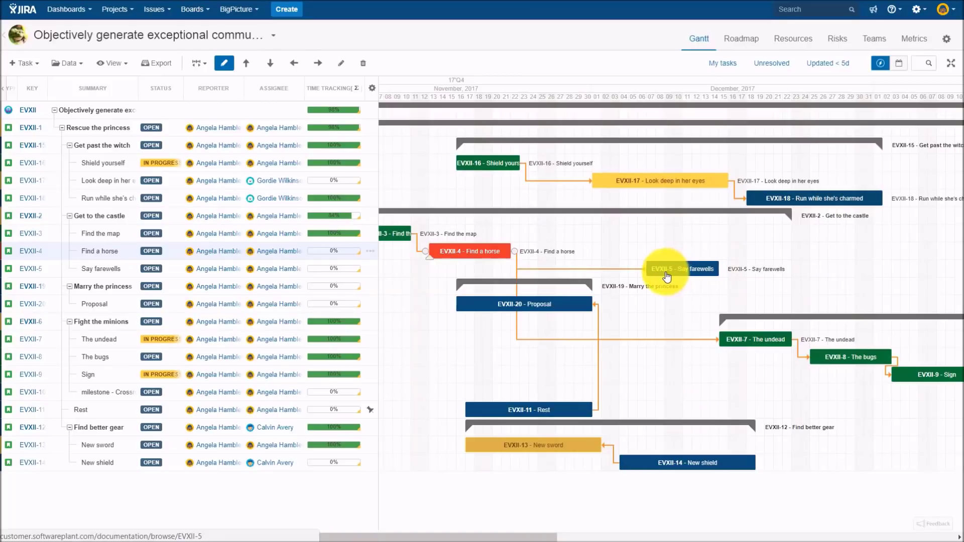
pyautogui.click(667, 274)
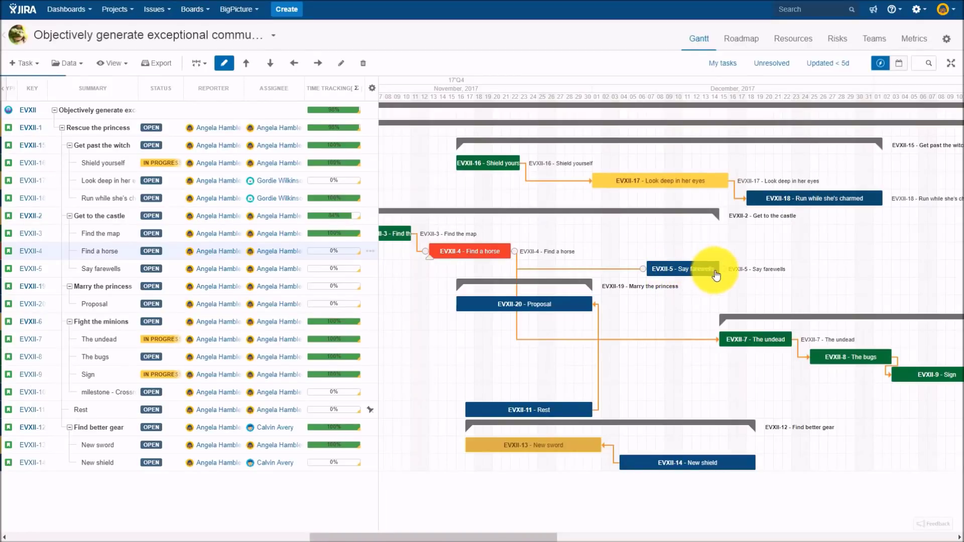
pyautogui.moveTo(720, 272); pyautogui.dragTo(694, 296)
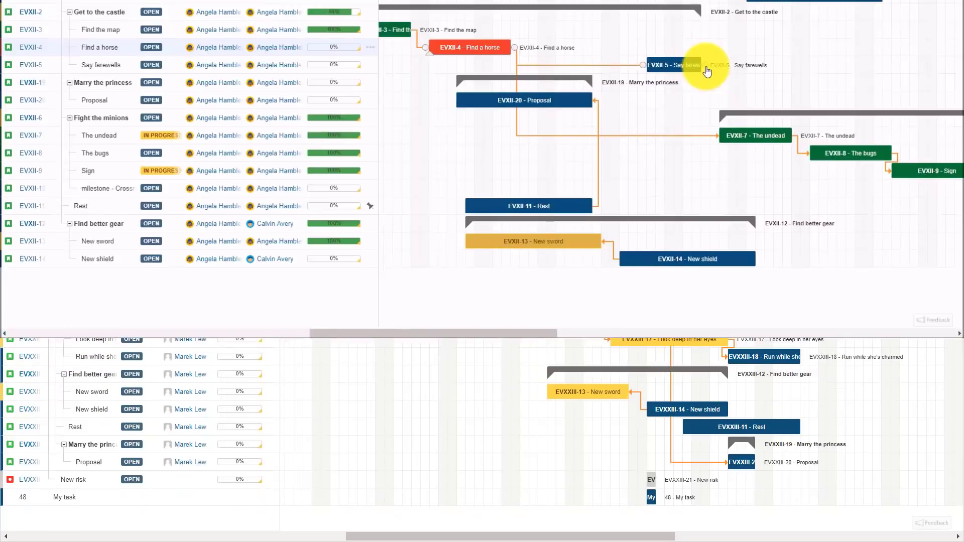
pyautogui.click(124, 67)
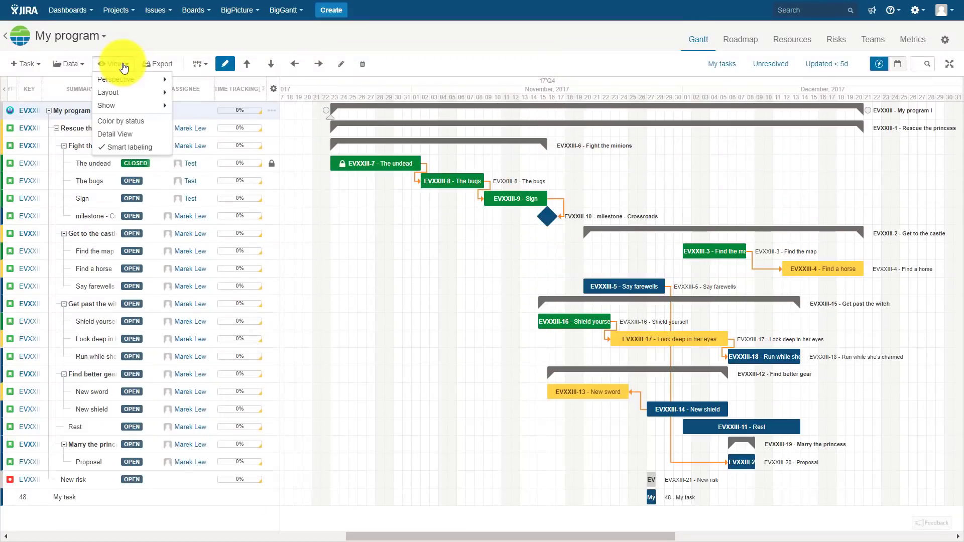
pyautogui.click(126, 122)
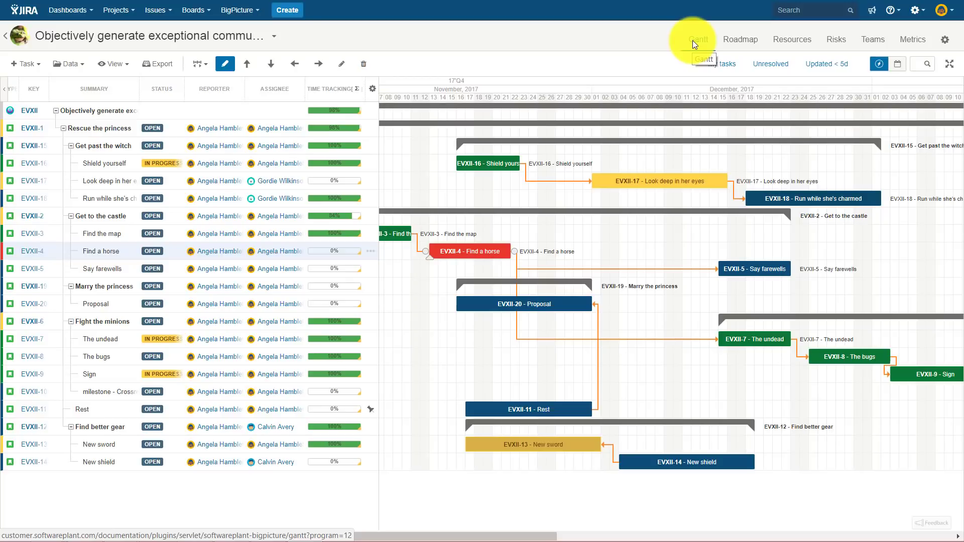
# Move Say farewells (EVXII-5) earlier, shorten it, and add a dependency to The undead
pyautogui.click(692, 40)
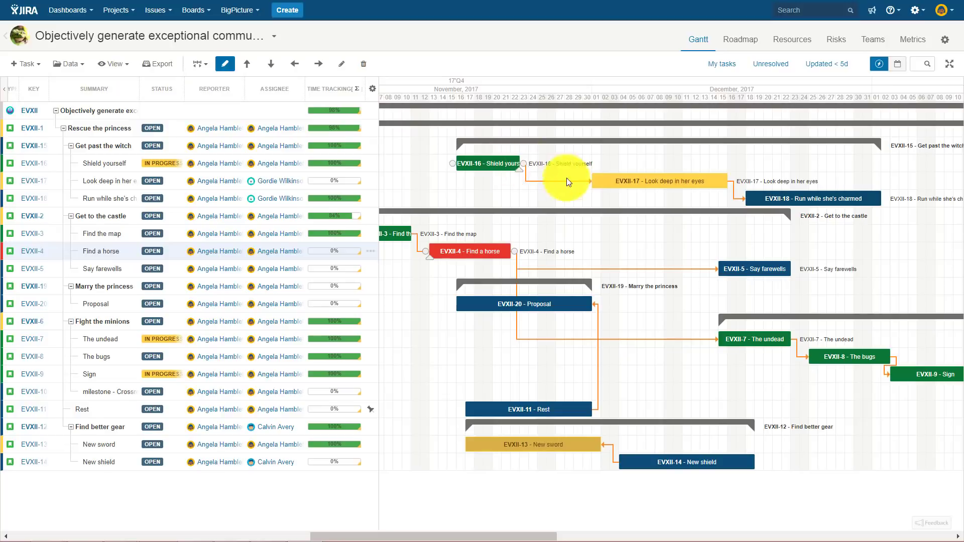
pyautogui.moveTo(732, 271); pyautogui.dragTo(665, 272)
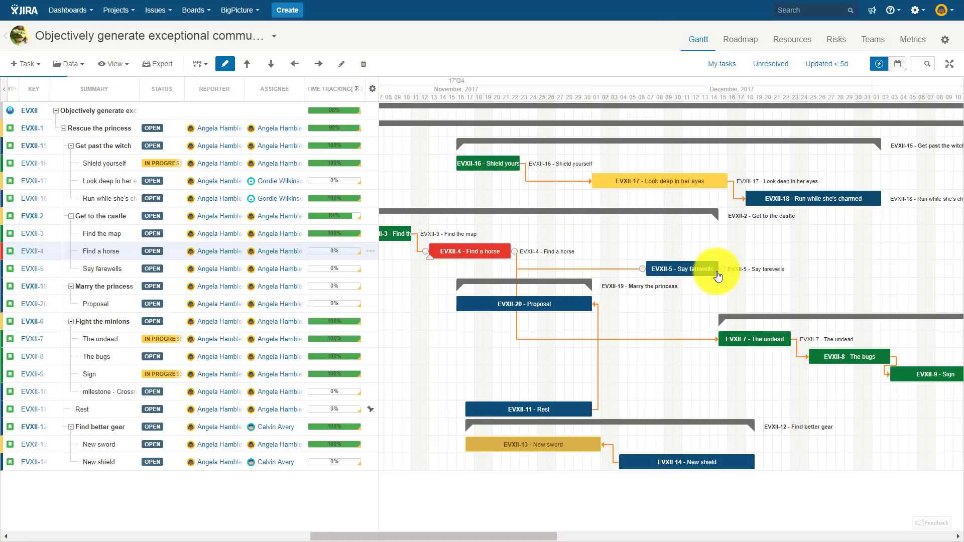
pyautogui.moveTo(719, 271); pyautogui.dragTo(699, 270)
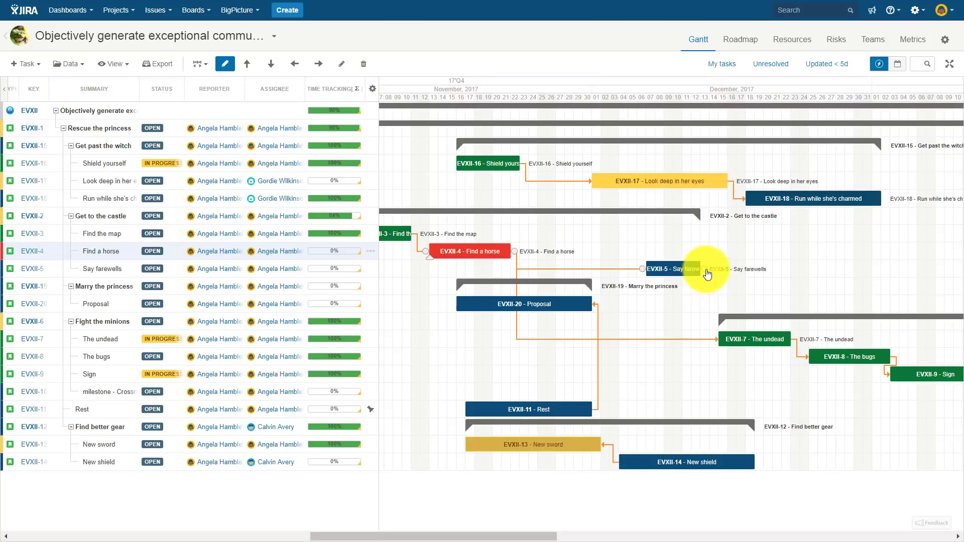
pyautogui.moveTo(707, 297); pyautogui.dragTo(699, 354)
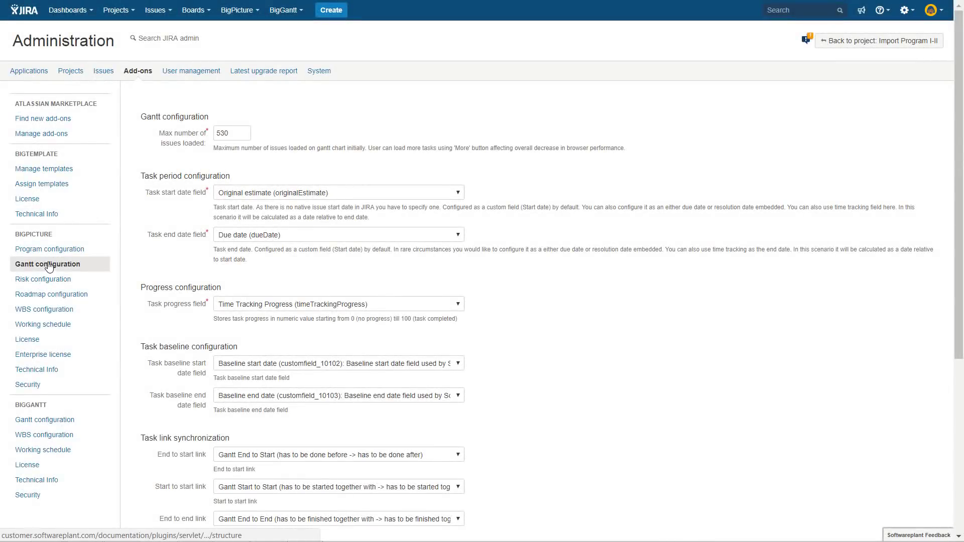
# Set task start to Start date, task end to Original estimate, and end-to-start links to Duplicate
pyautogui.click(257, 197)
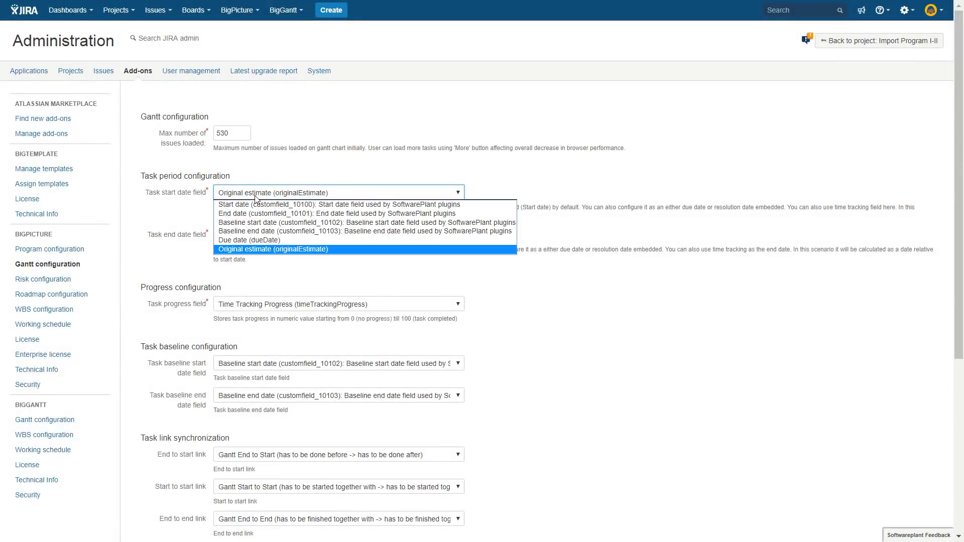
pyautogui.click(257, 204)
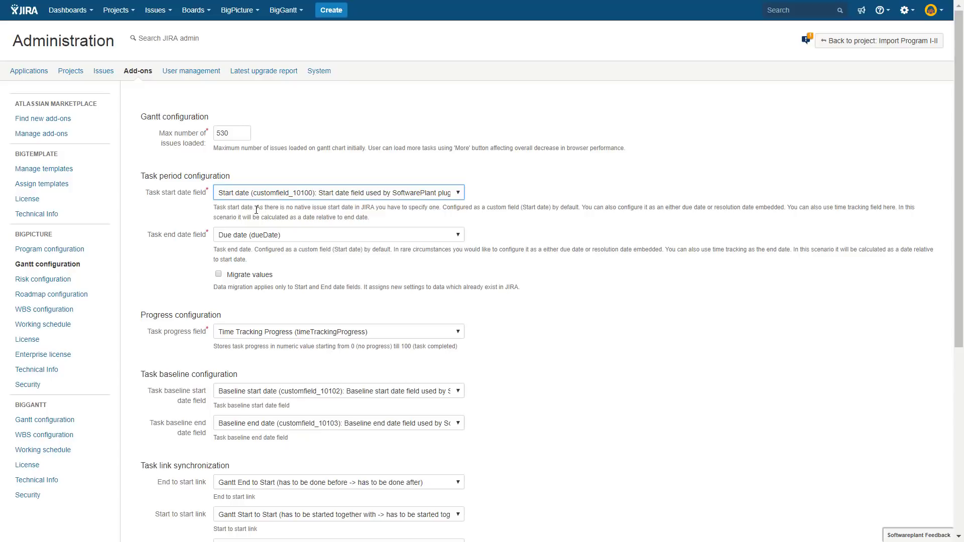
pyautogui.click(252, 235)
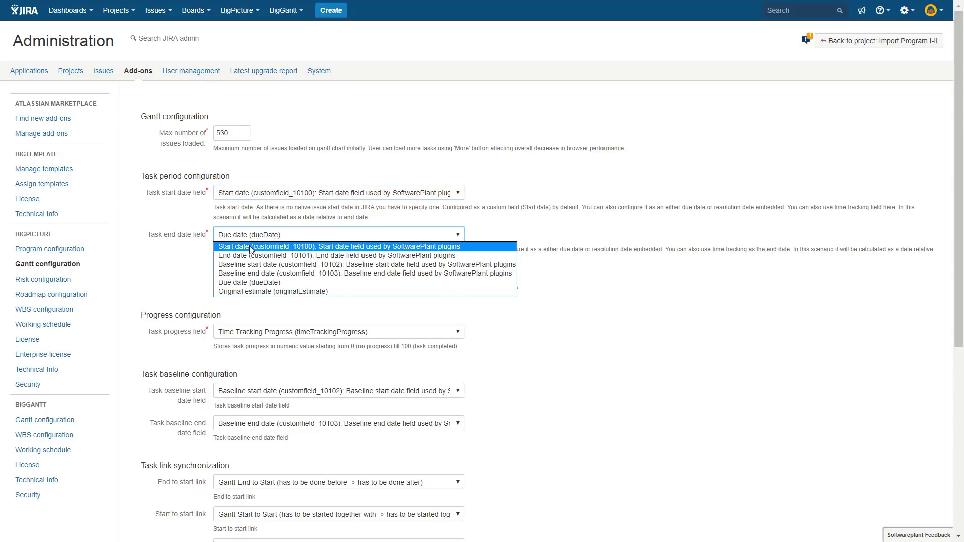
pyautogui.click(246, 291)
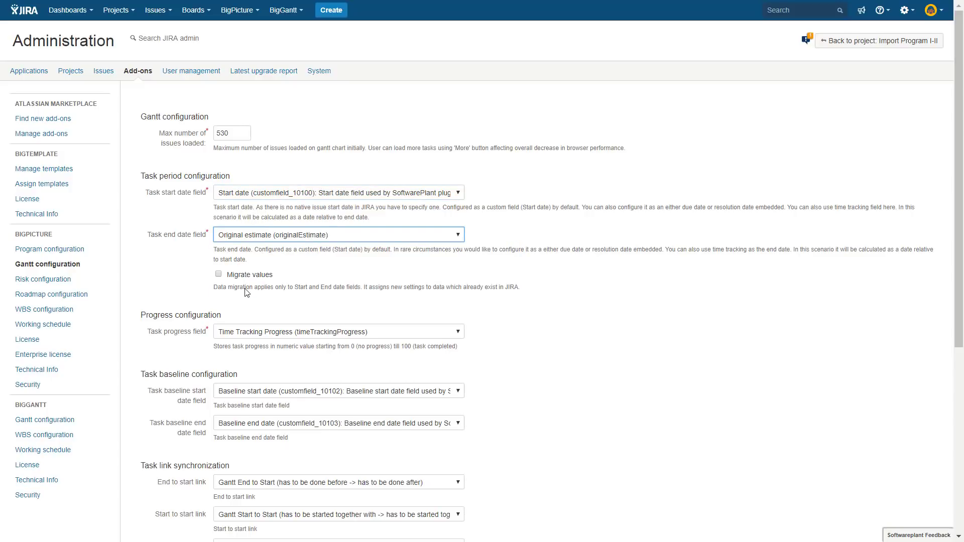
pyautogui.scroll(-3, 246, 293)
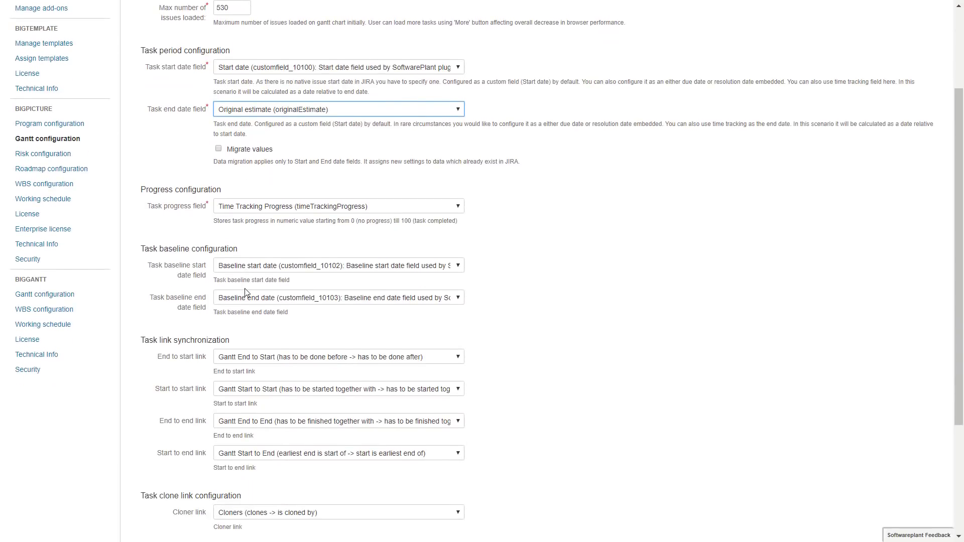
pyautogui.click(244, 357)
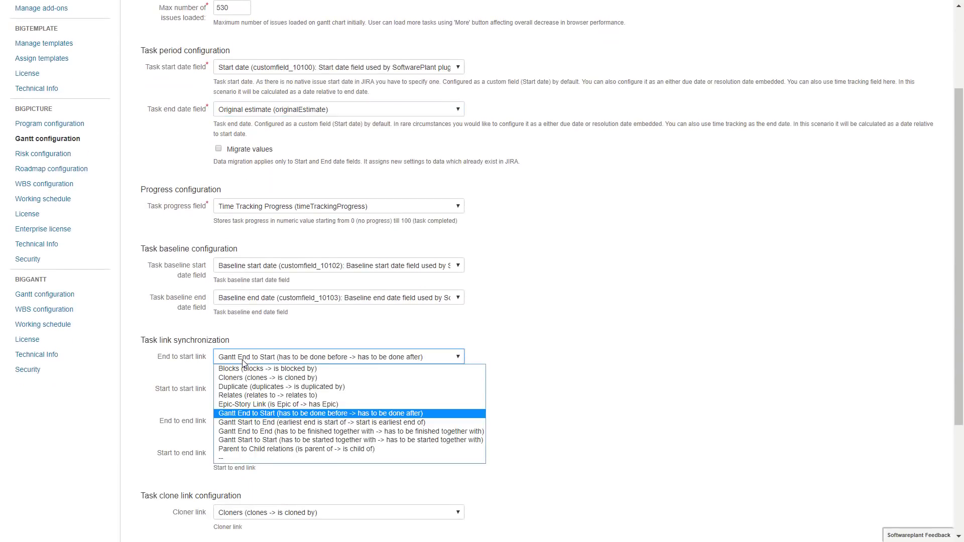
pyautogui.click(243, 390)
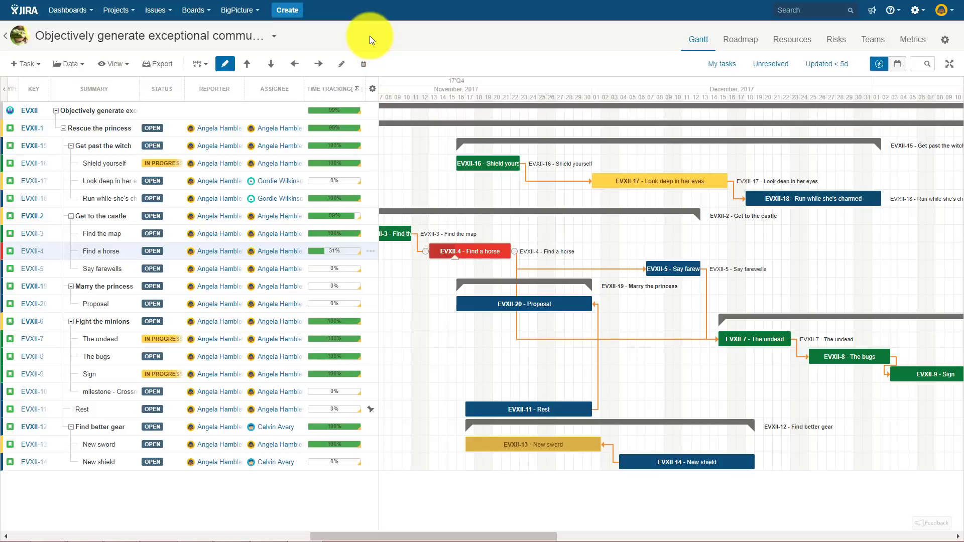
pyautogui.click(273, 36)
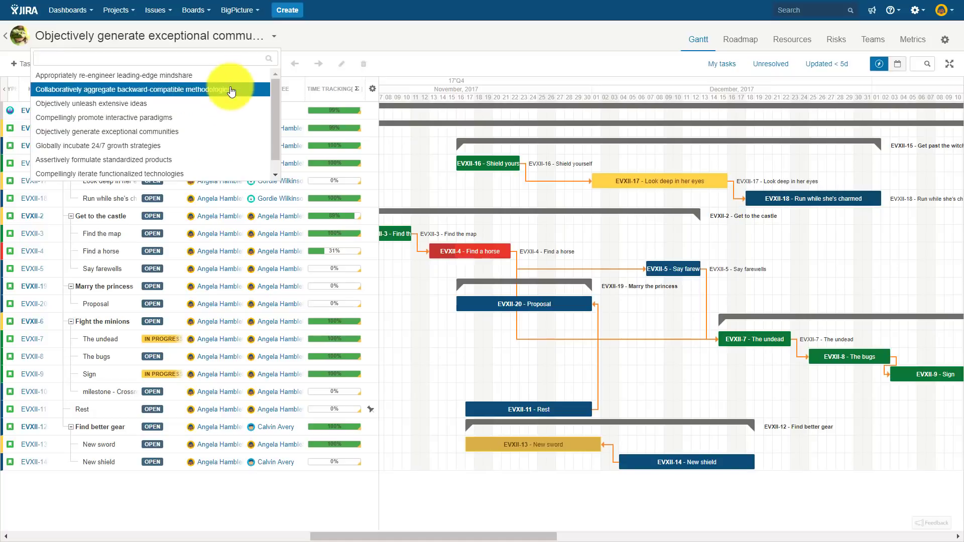
pyautogui.click(304, 43)
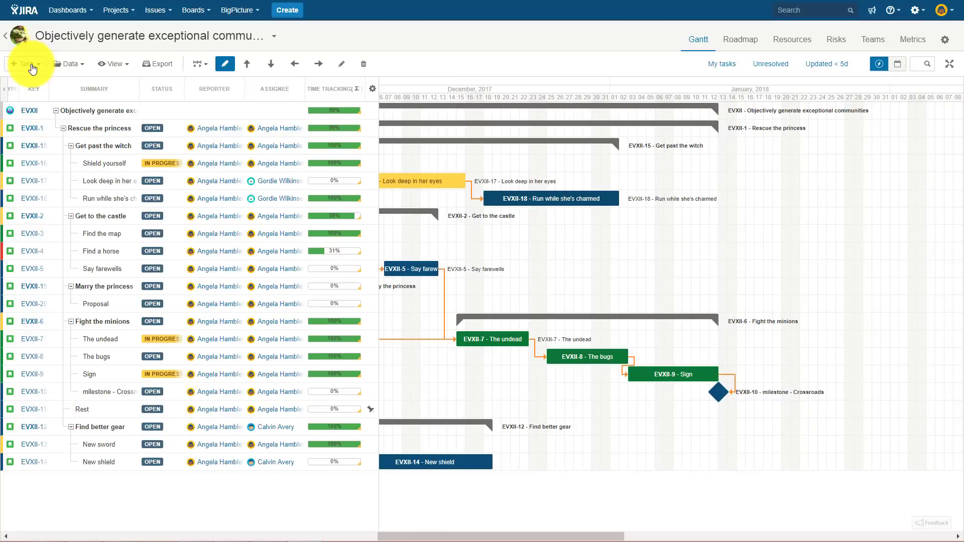
# Create an artificial task with the summary 'My task'
pyautogui.click(31, 67)
pyautogui.moveTo(38, 85)
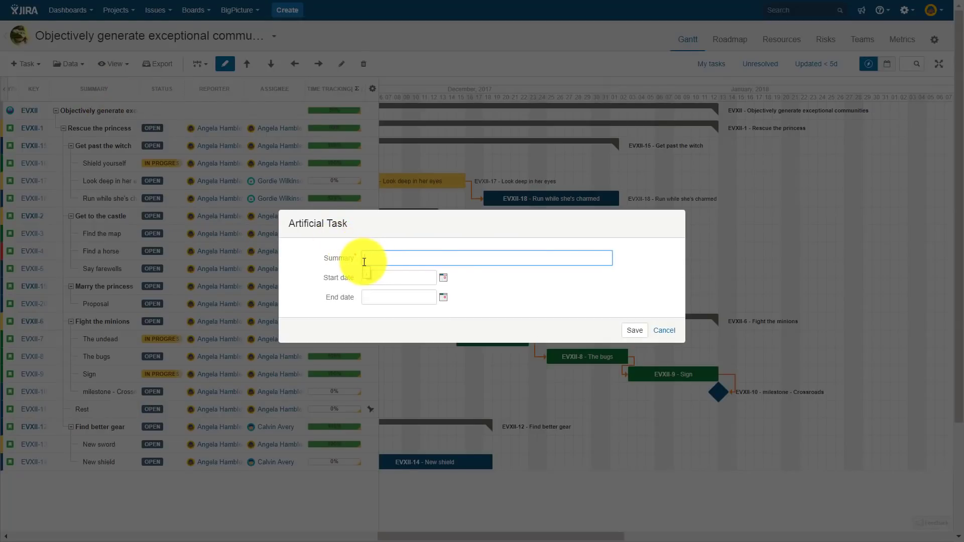
pyautogui.write('My task')
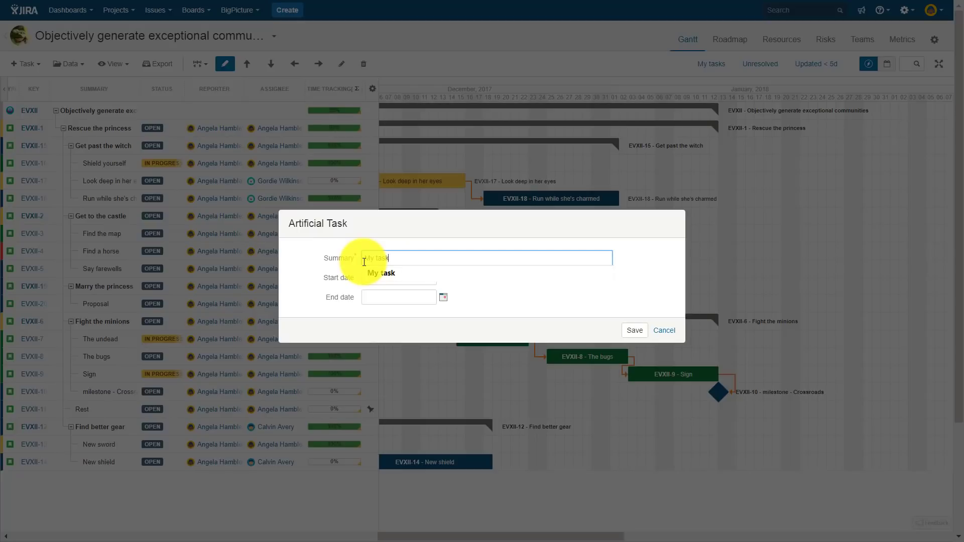
pyautogui.click(628, 334)
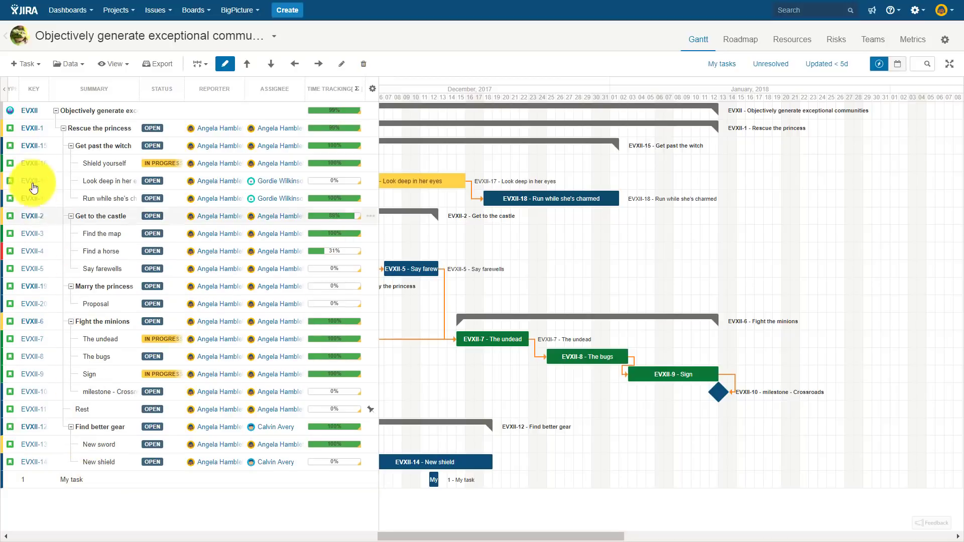
# Create a Jira story named 'New story' (EVXII-22) at the bottom of the Gantt
pyautogui.click(24, 70)
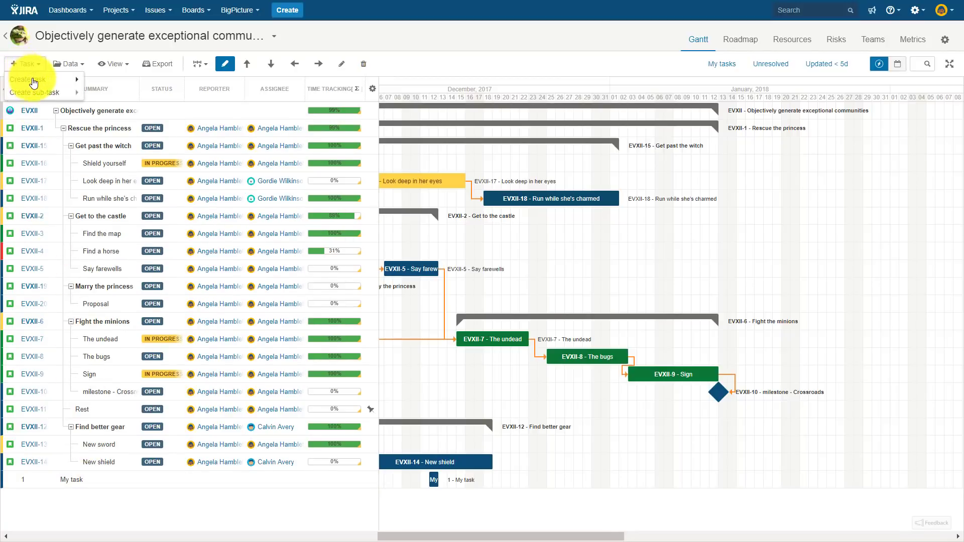
pyautogui.moveTo(39, 82)
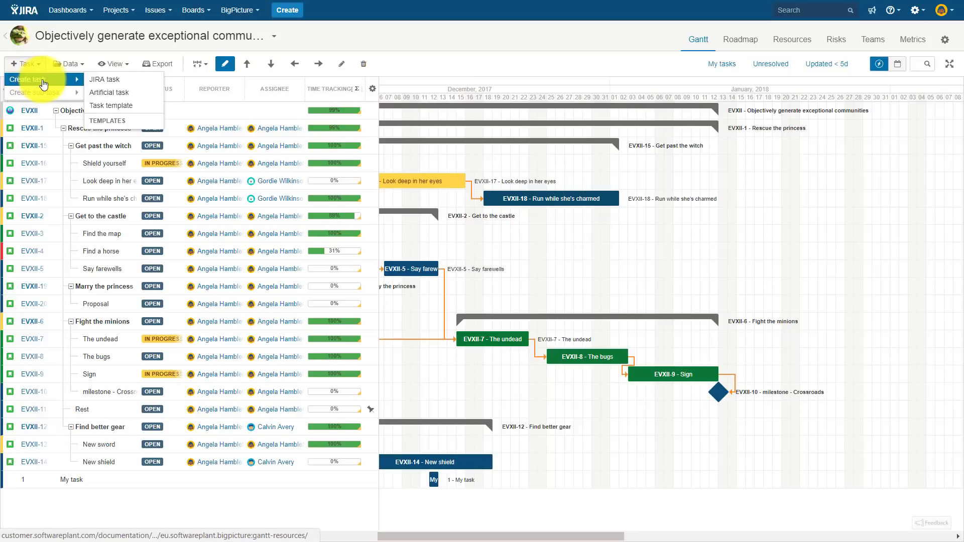
pyautogui.click(103, 83)
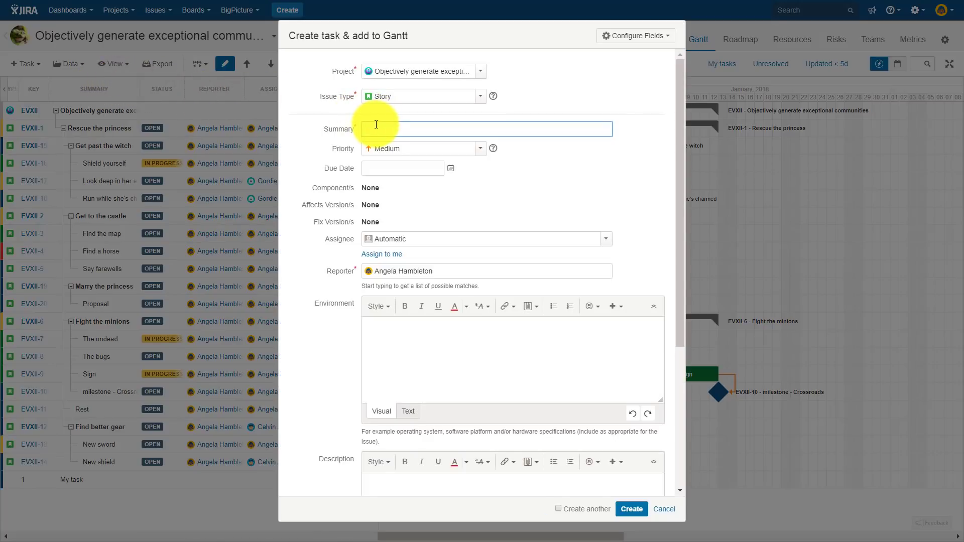
pyautogui.write('New story')
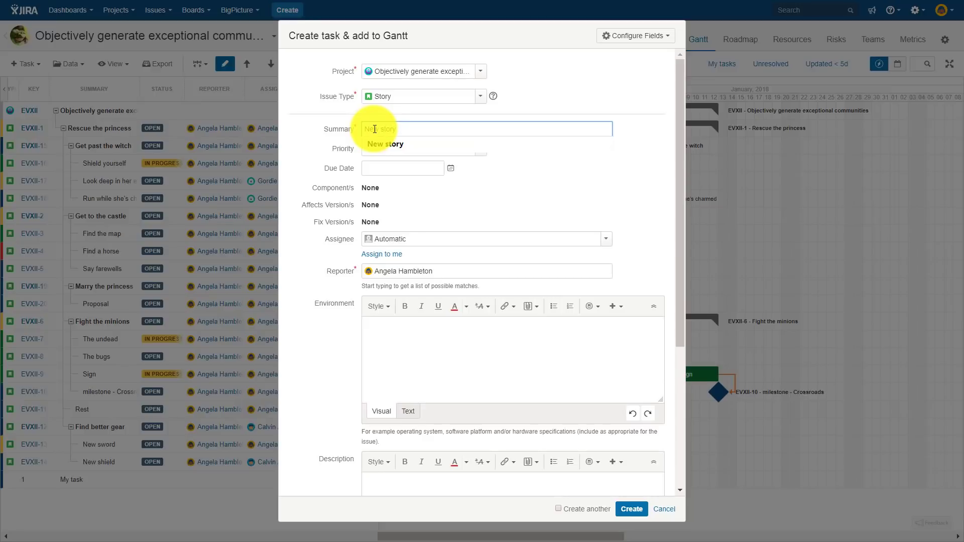
pyautogui.press('Return')
pyautogui.press('Return')
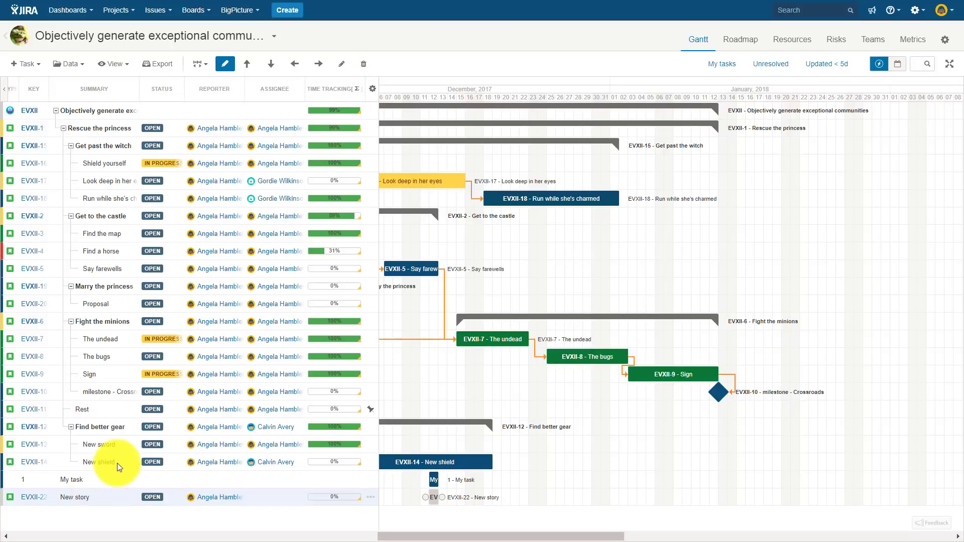
# Indent New story under My task and sort the tasks A-Z by key
pyautogui.click(317, 67)
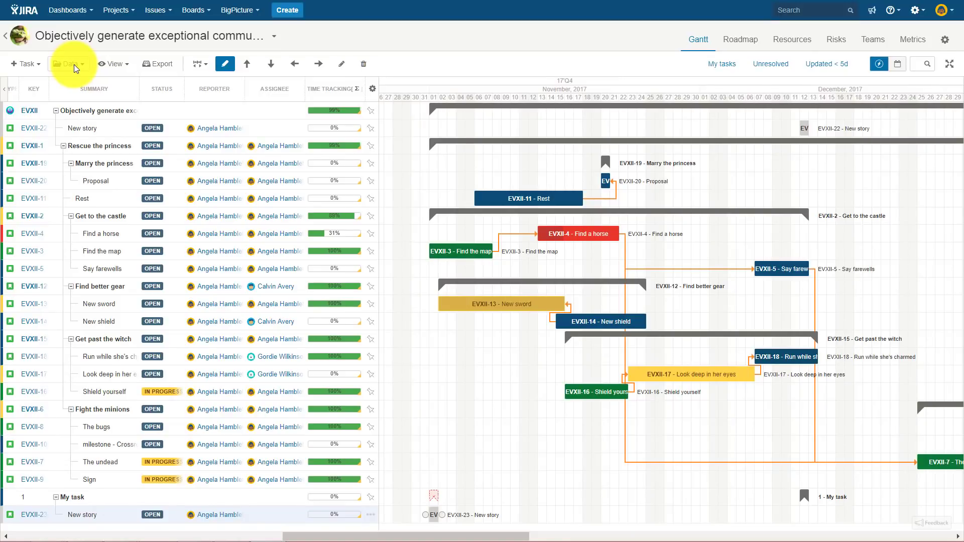
pyautogui.click(74, 64)
pyautogui.moveTo(76, 83)
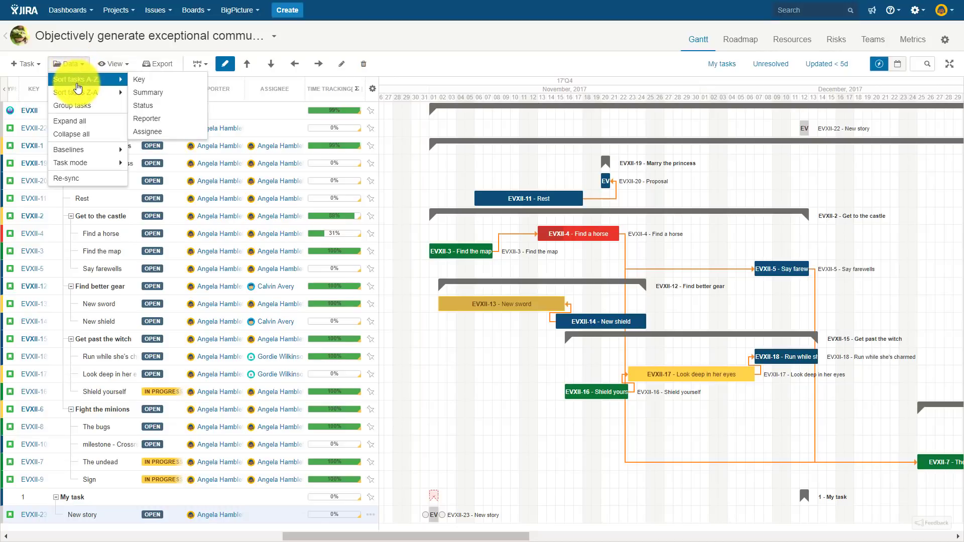
pyautogui.click(140, 81)
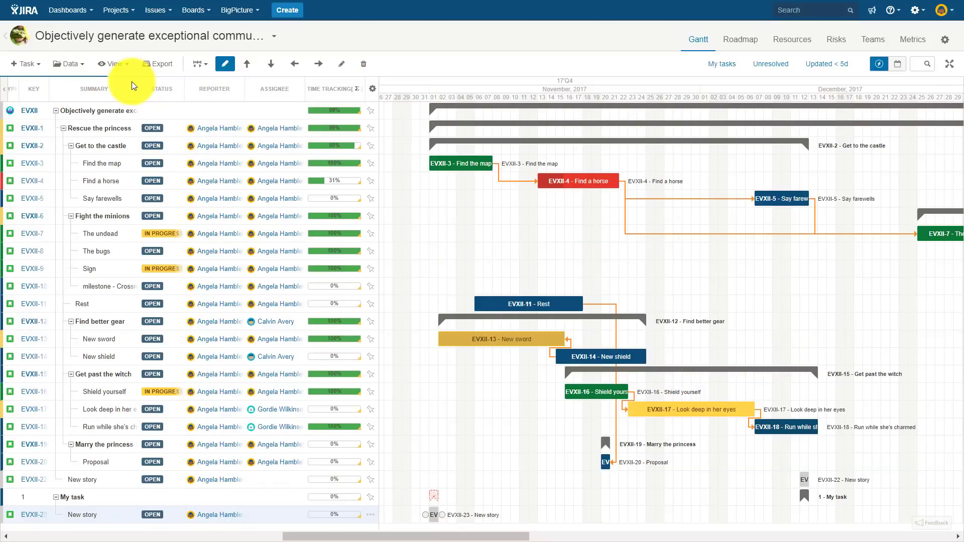
# Group the tasks by Assignee
pyautogui.click(81, 69)
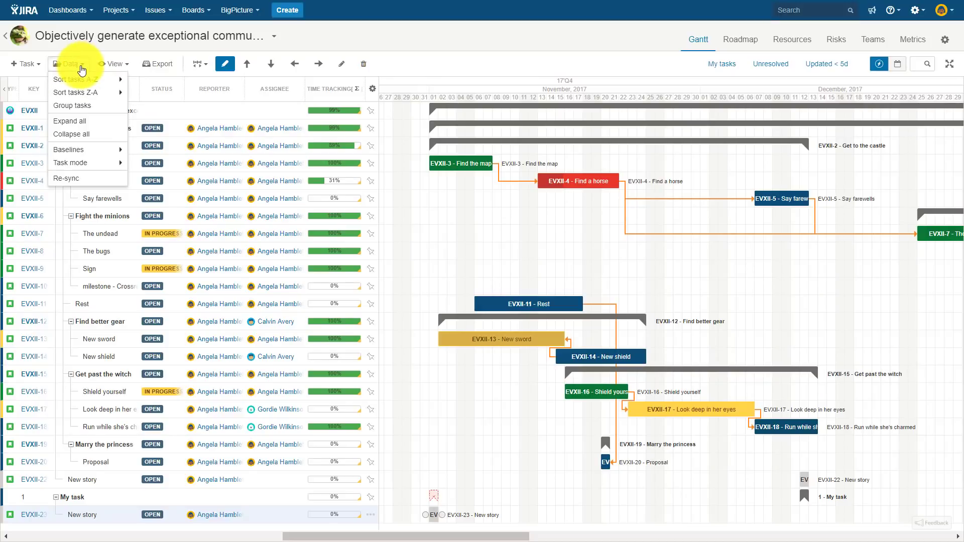
pyautogui.click(82, 106)
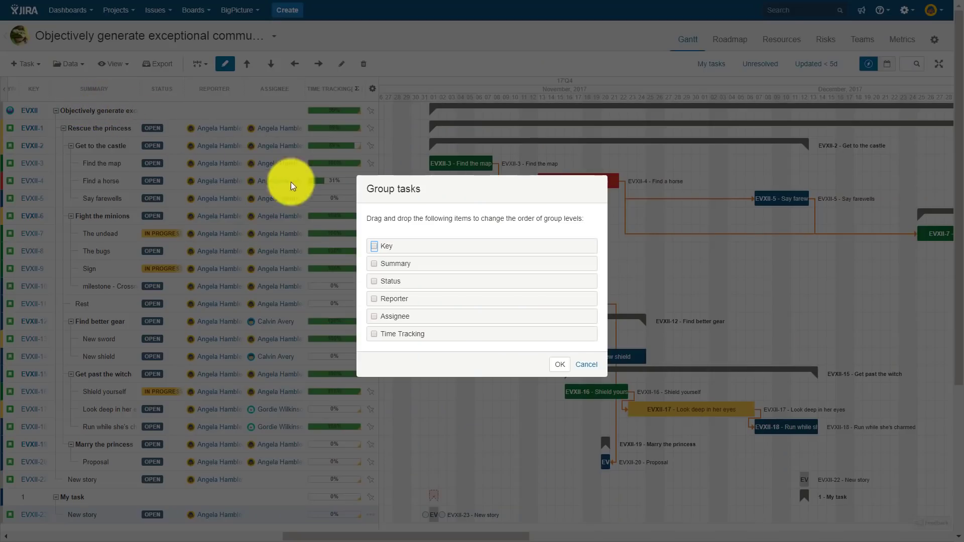
pyautogui.click(374, 317)
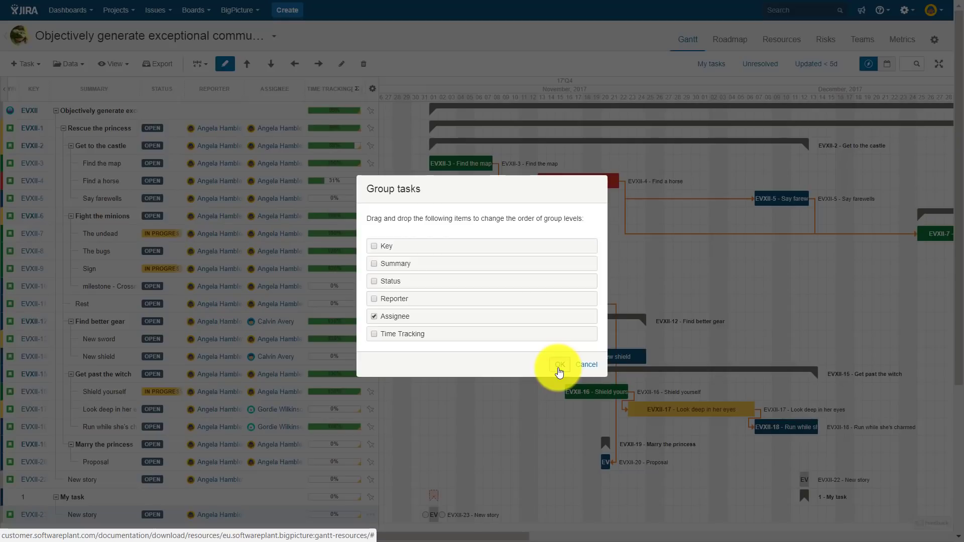
pyautogui.click(560, 371)
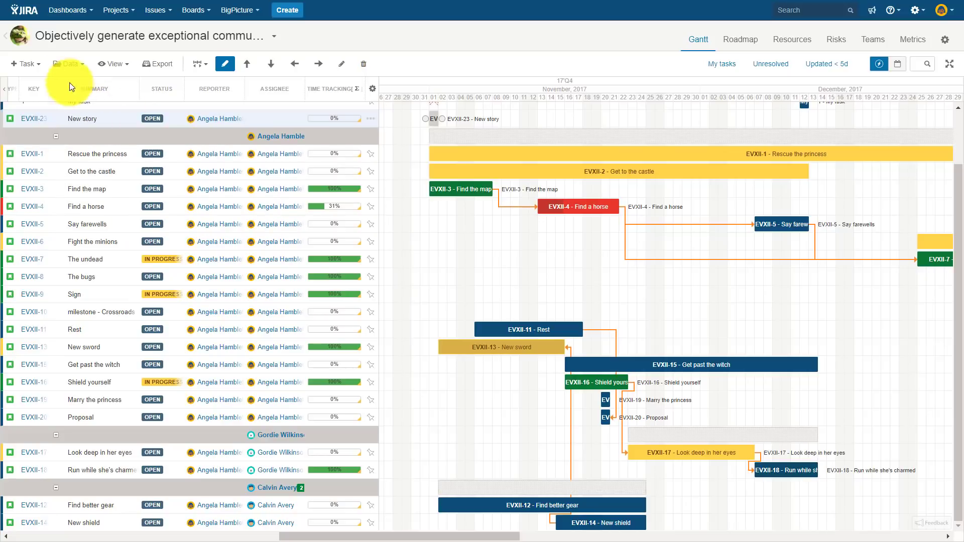
# Remove the Assignee grouping again
pyautogui.click(65, 64)
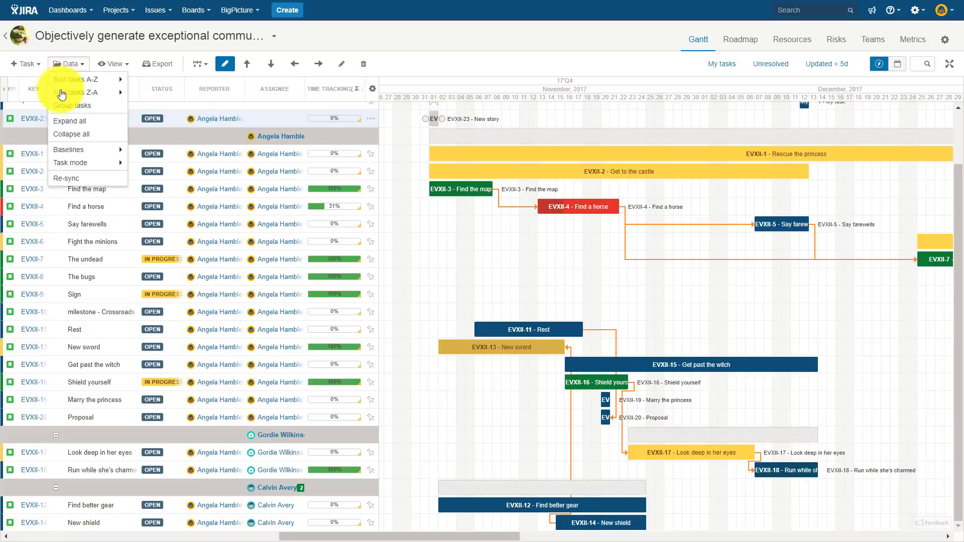
pyautogui.click(111, 107)
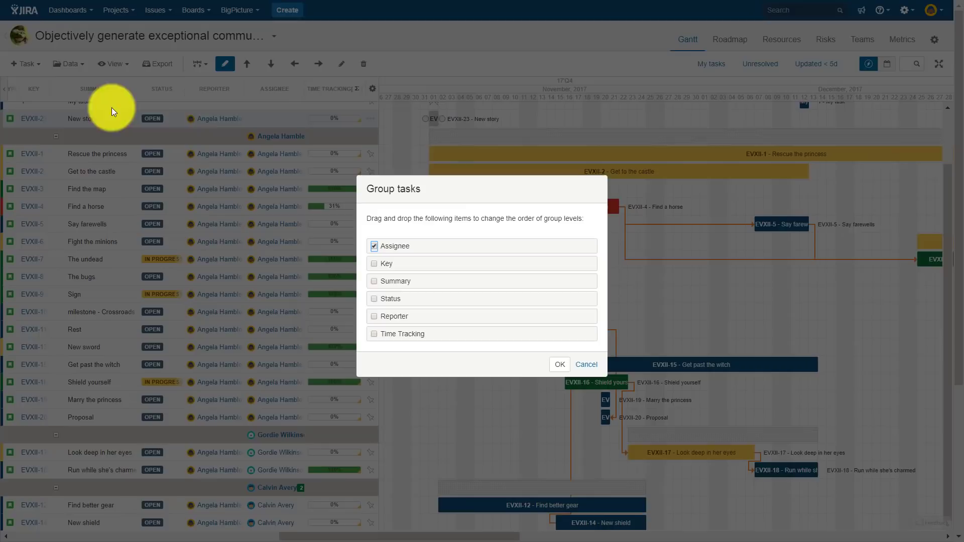
pyautogui.click(374, 246)
pyautogui.click(556, 365)
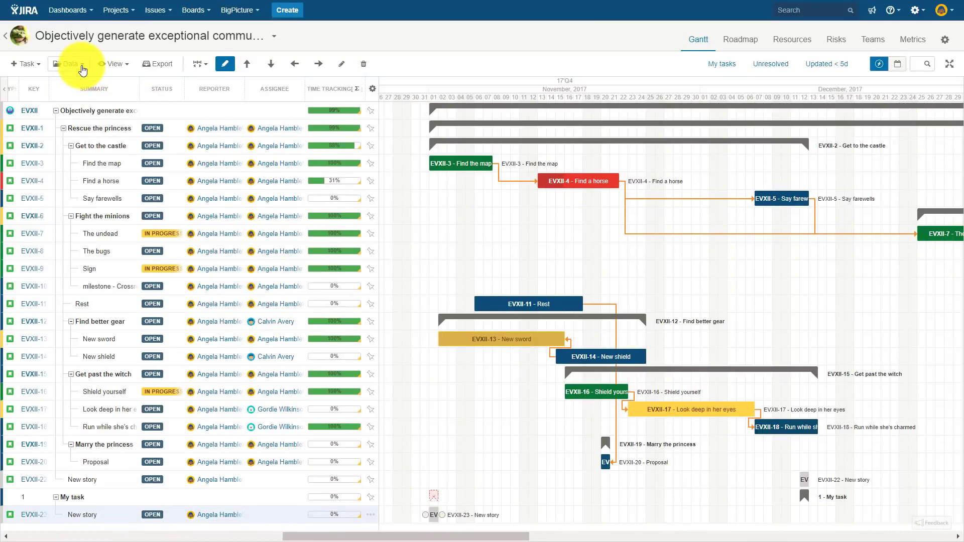
# Collapse the whole task tree, then expand the EVXII project and Rescue the princess
pyautogui.click(81, 64)
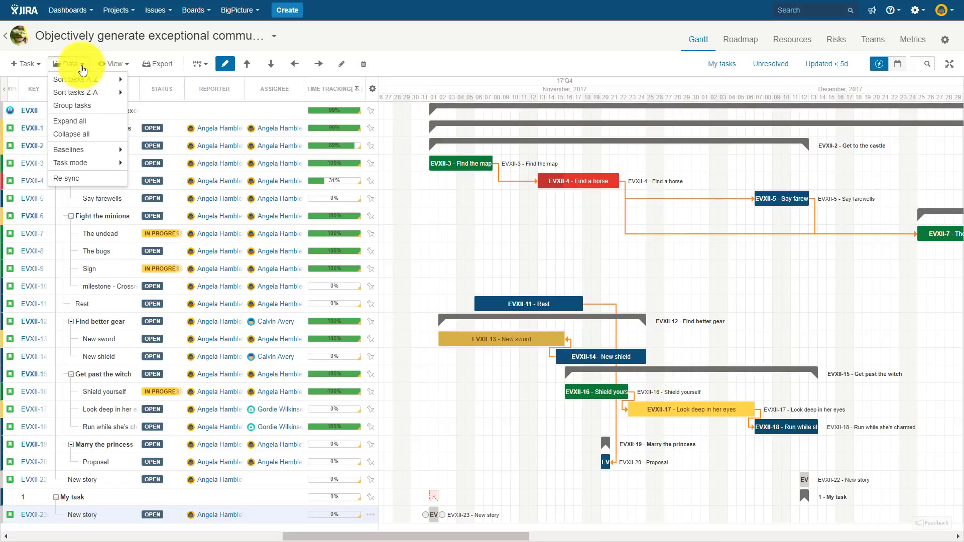
pyautogui.click(81, 134)
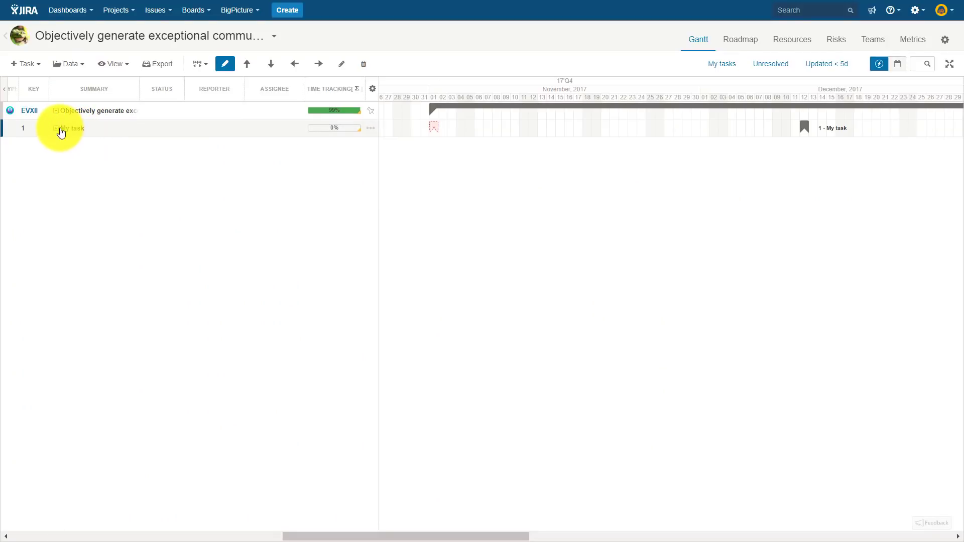
pyautogui.click(57, 132)
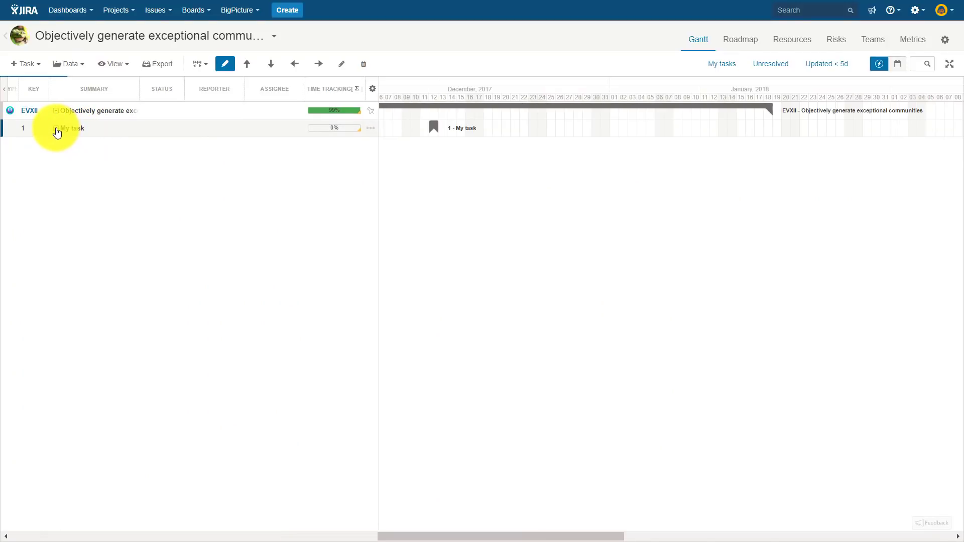
pyautogui.click(59, 113)
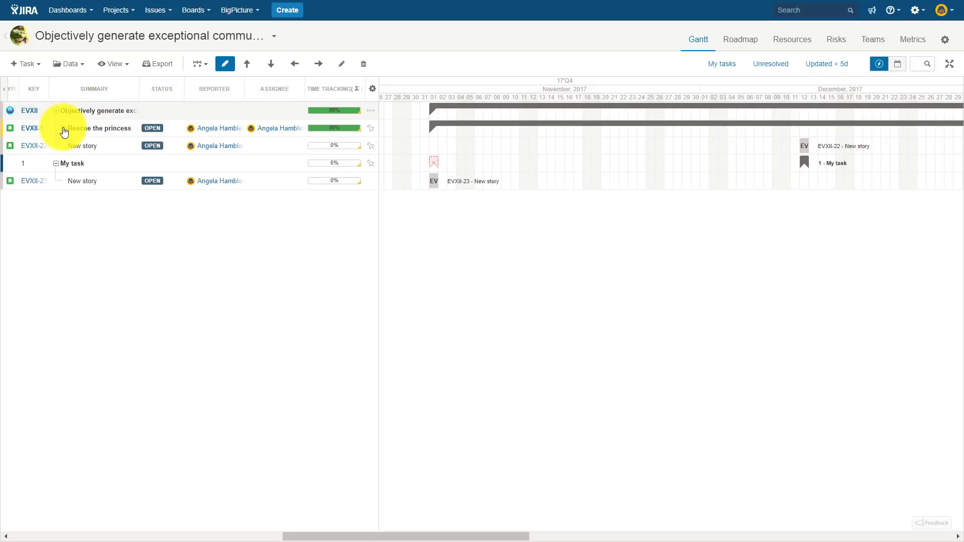
pyautogui.click(64, 129)
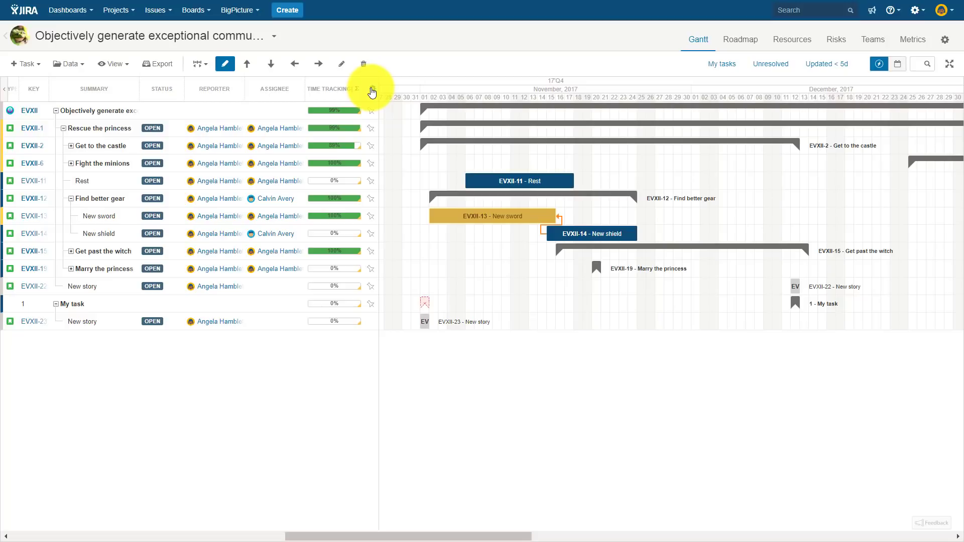
# Expand all tasks in the tree and bring up the Baselines options
pyautogui.click(372, 90)
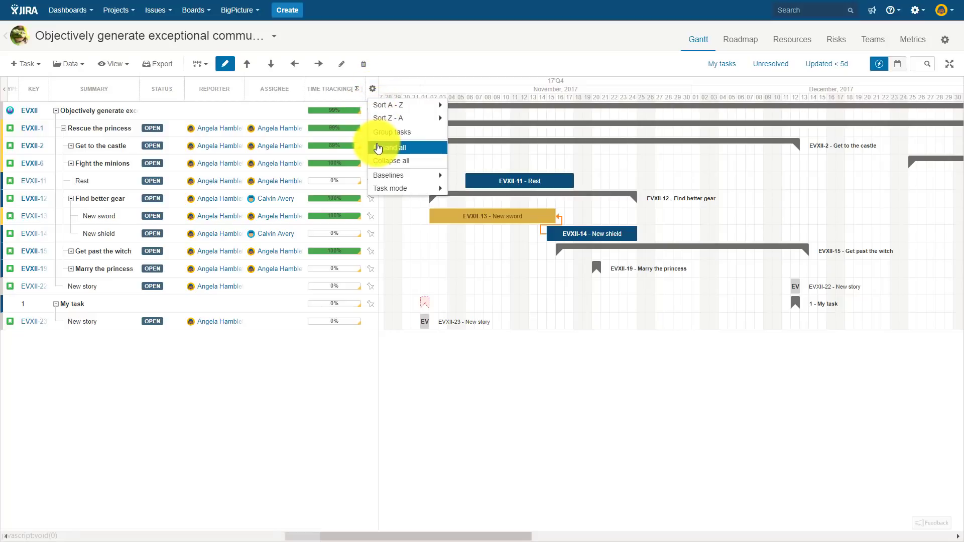
pyautogui.click(378, 148)
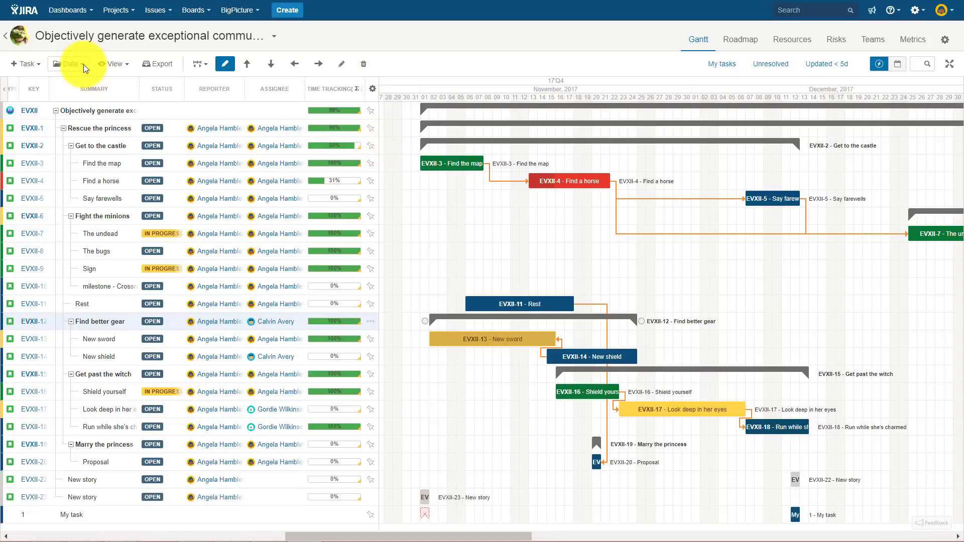
pyautogui.click(83, 64)
pyautogui.moveTo(81, 149)
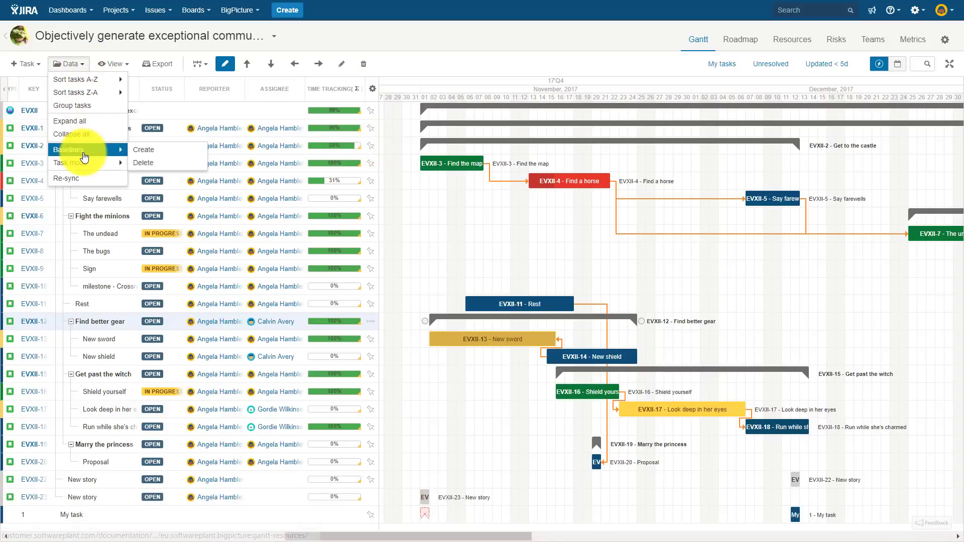
# Create a baseline of the current schedule and show baselines on the Gantt
pyautogui.click(144, 157)
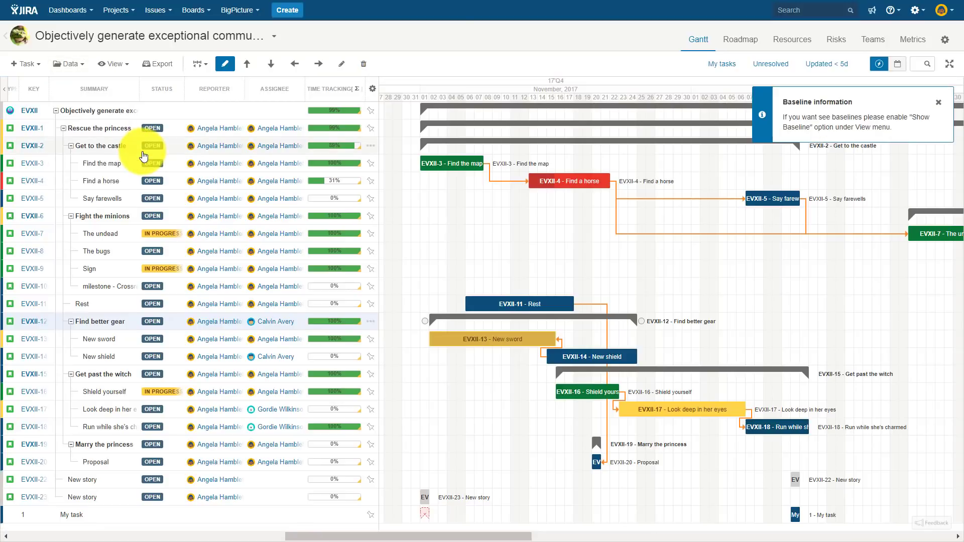
pyautogui.click(124, 65)
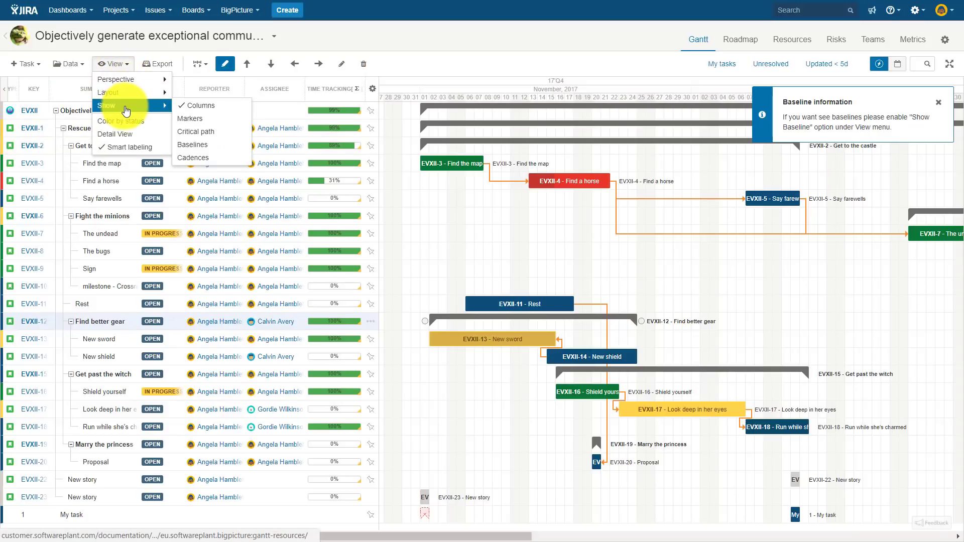
pyautogui.moveTo(146, 105)
pyautogui.click(202, 150)
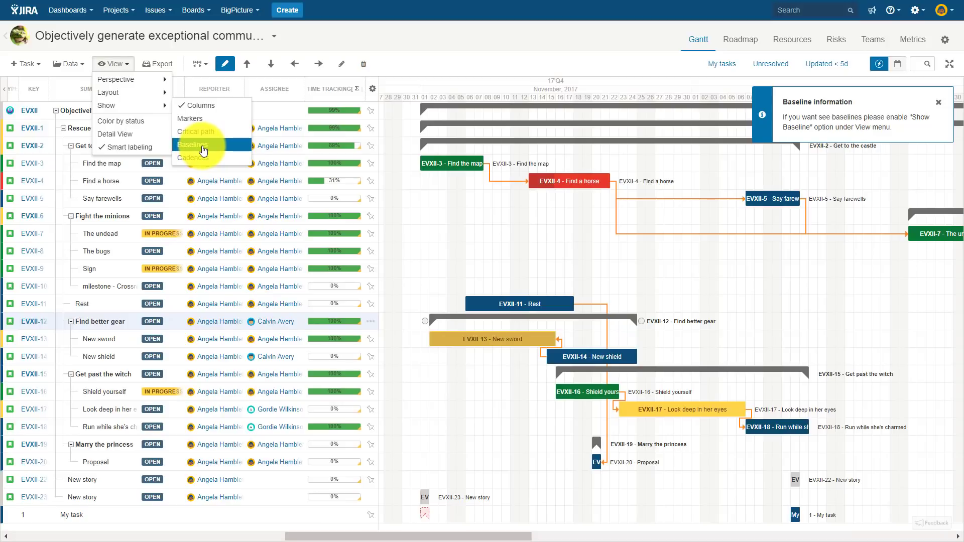
pyautogui.click(203, 146)
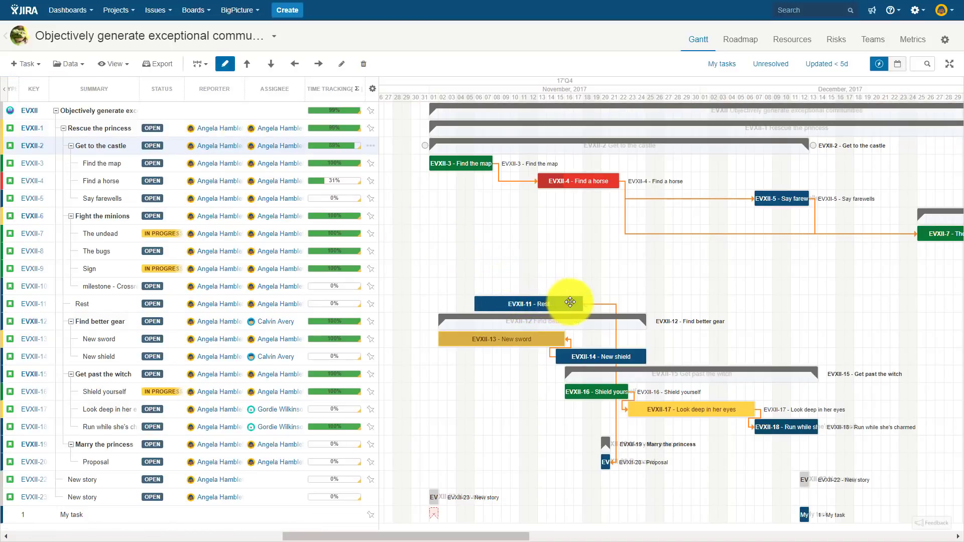
# Drag the Rest task (EVXII-11) later so it departs from its baseline
pyautogui.moveTo(570, 302); pyautogui.dragTo(674, 306)
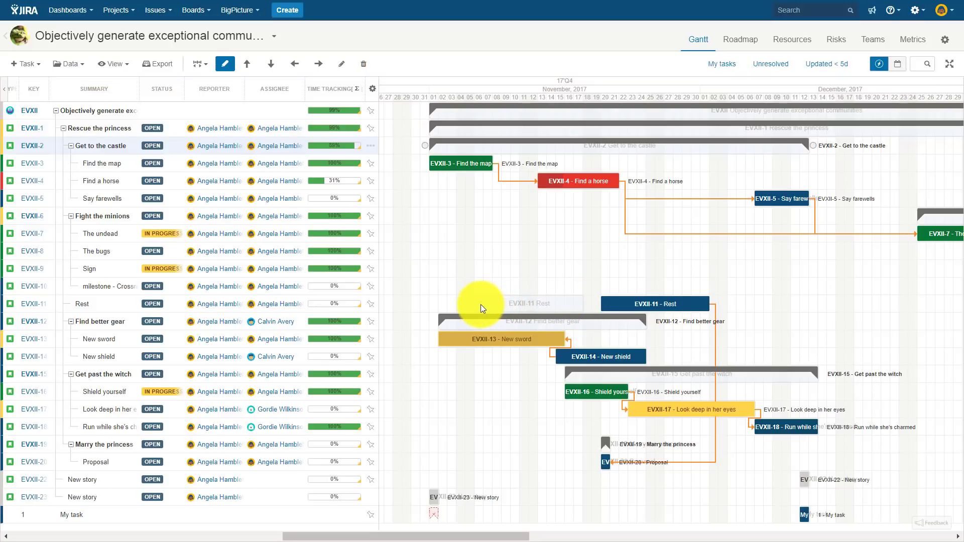
pyautogui.click(113, 64)
pyautogui.moveTo(121, 104)
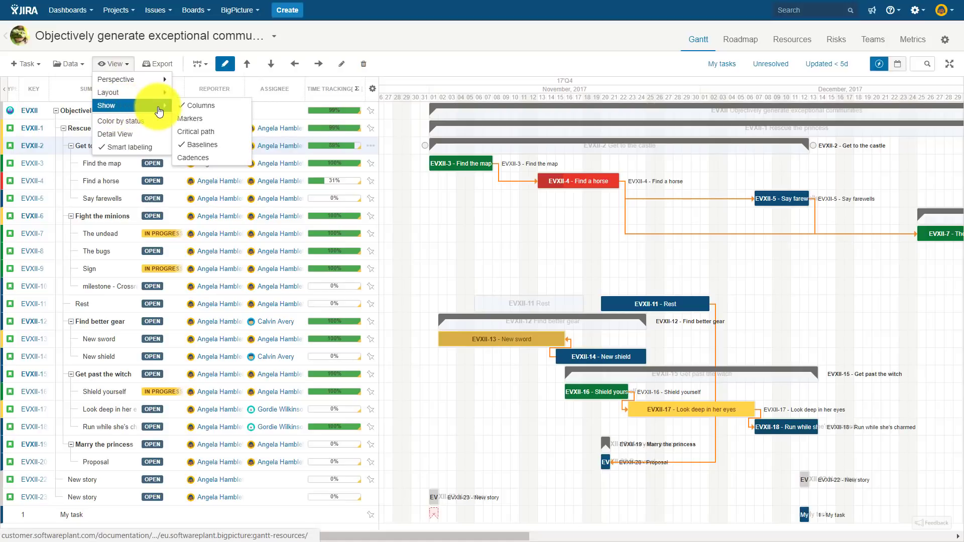
# Hide baselines, set task mode to Auto, and push Find the map later into November
pyautogui.click(191, 147)
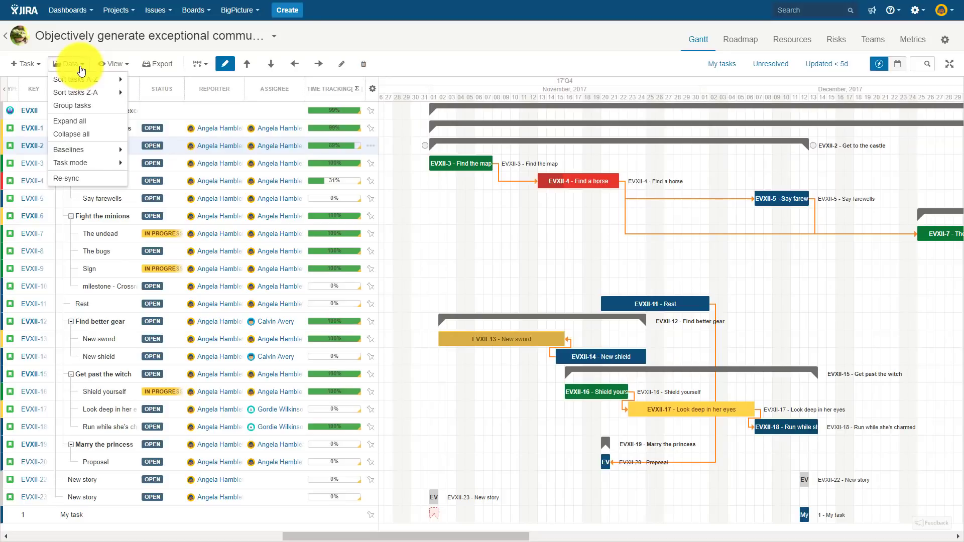
pyautogui.click(81, 66)
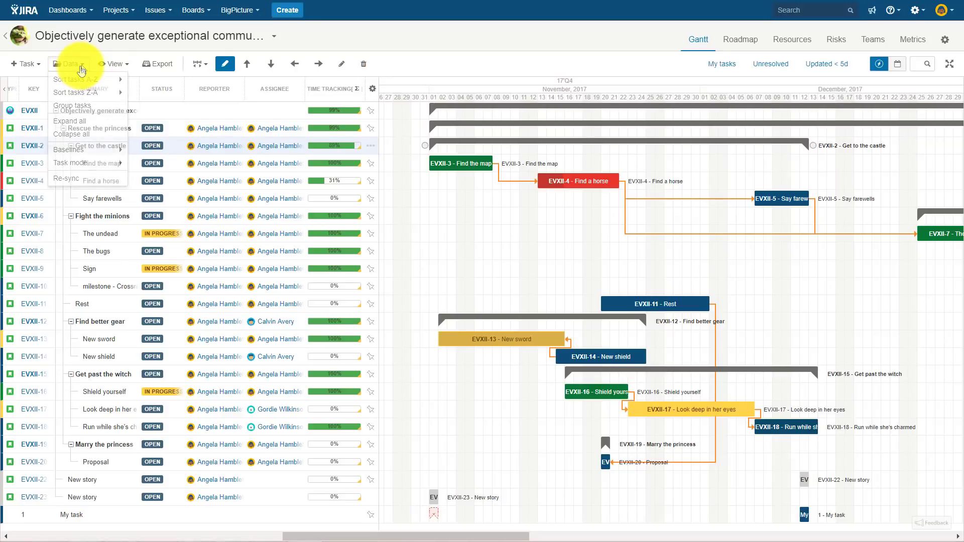
pyautogui.click(82, 65)
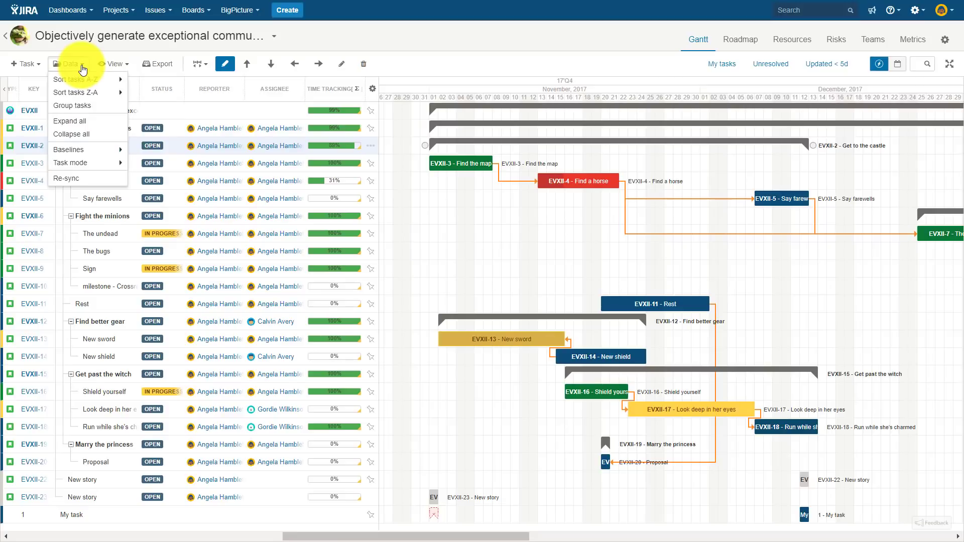
pyautogui.moveTo(82, 161)
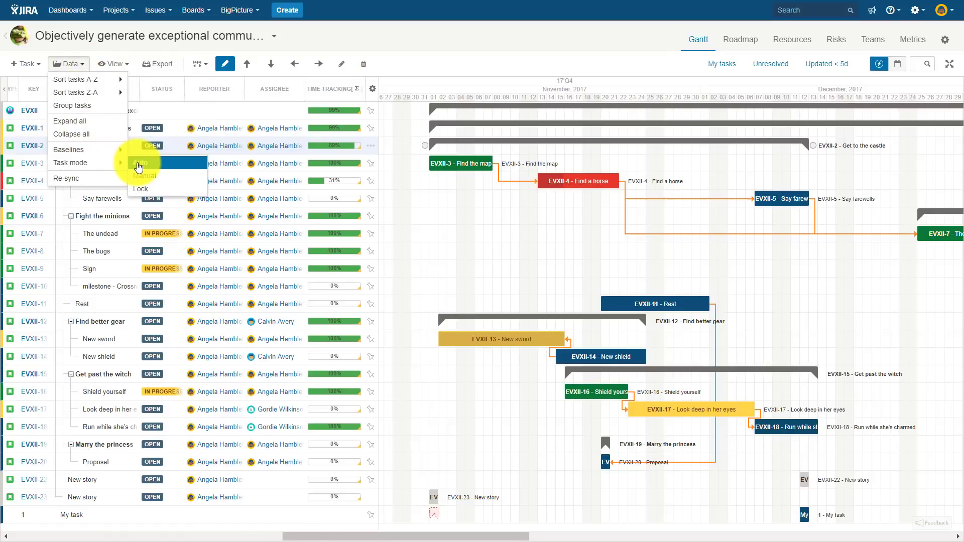
pyautogui.click(139, 165)
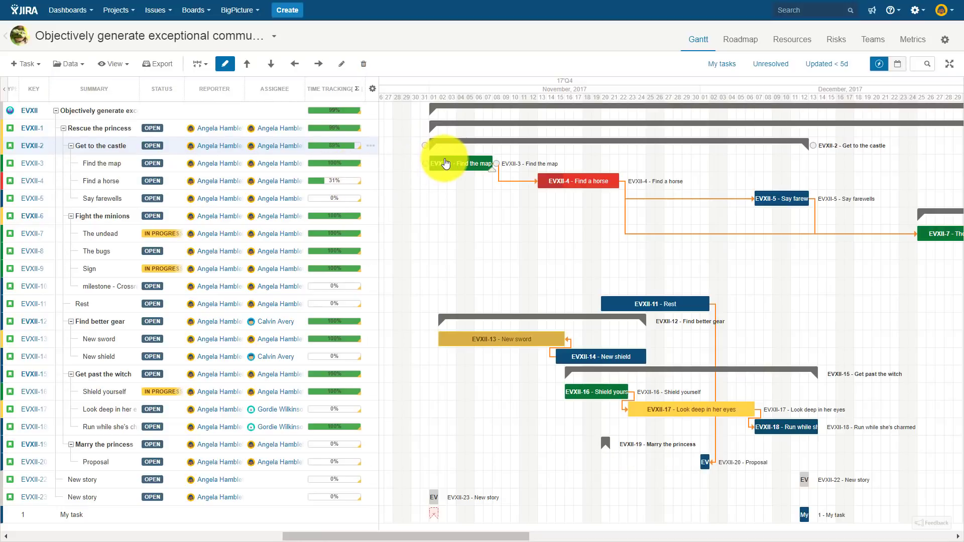
pyautogui.moveTo(445, 162); pyautogui.dragTo(547, 161)
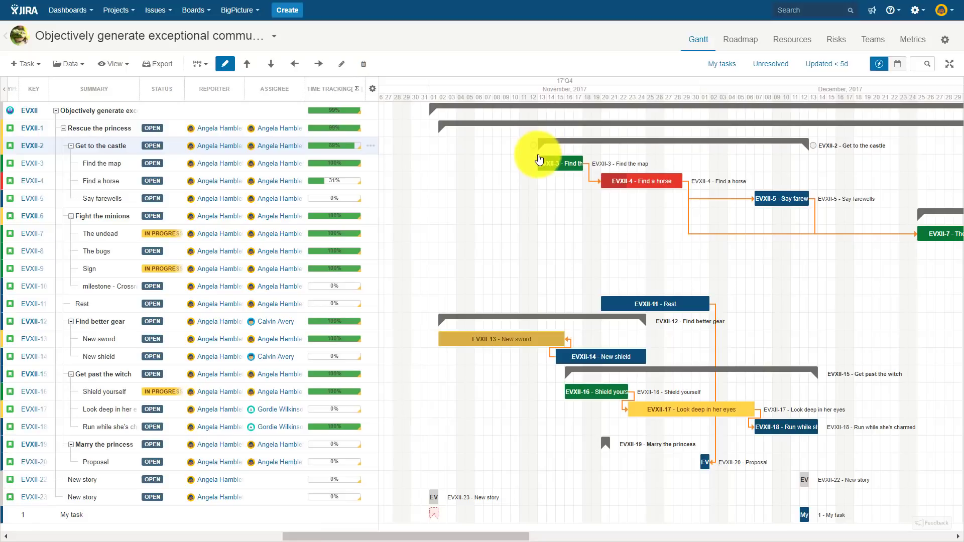
pyautogui.moveTo(563, 167); pyautogui.dragTo(626, 162)
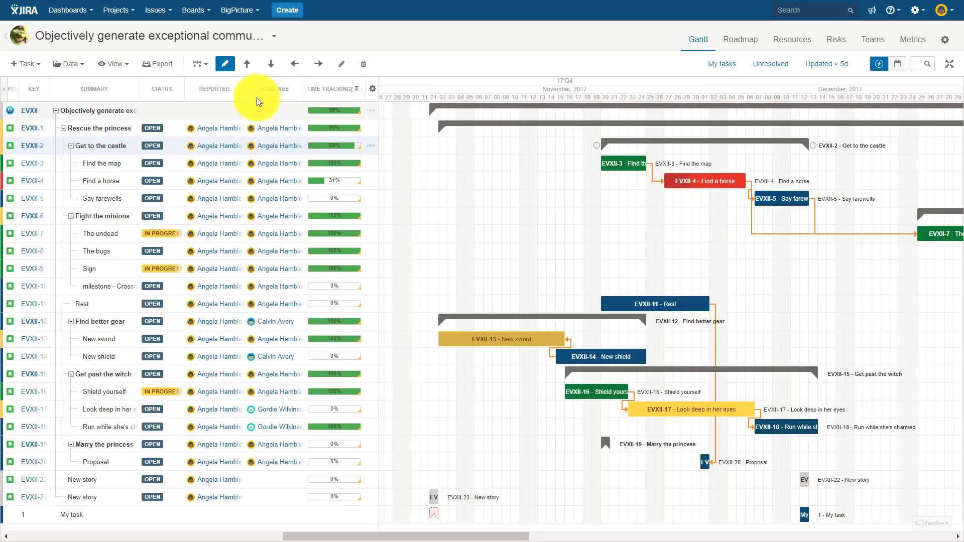
# Switch task mode to Manual and move the Find the map bar about six days
pyautogui.click(84, 67)
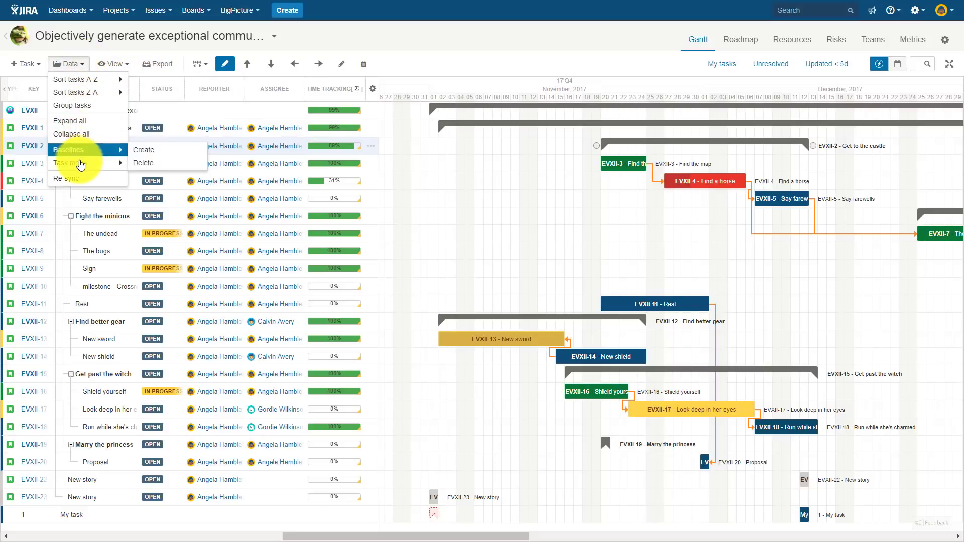
pyautogui.moveTo(91, 164)
pyautogui.click(138, 177)
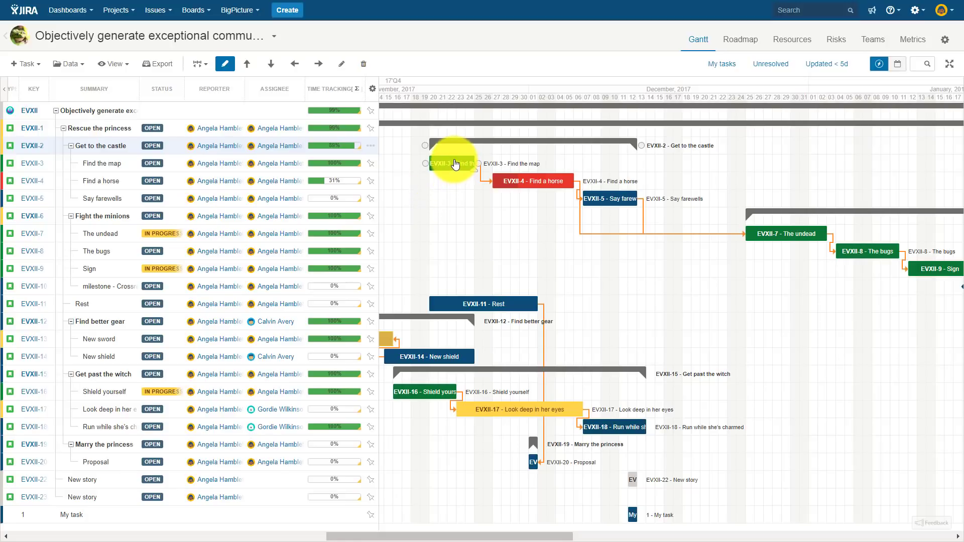
pyautogui.moveTo(456, 163)
pyautogui.mouseDown()
pyautogui.moveTo(517, 159)
pyautogui.moveTo(405, 168)
pyautogui.moveTo(454, 165)
pyautogui.moveTo(453, 150)
pyautogui.mouseUp()
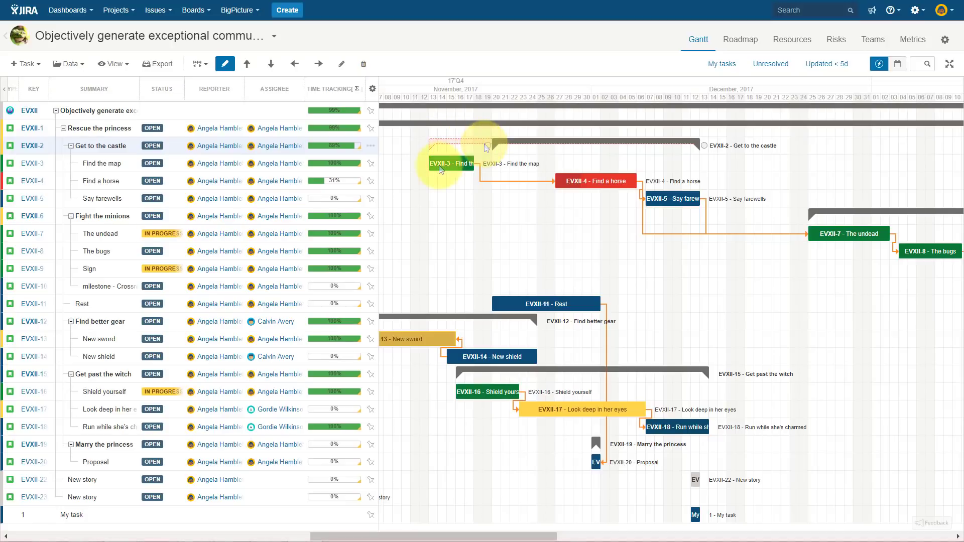
# Switch Get to the castle to Auto, change its mode again, then move Find the map earlier and Say farewells later
pyautogui.click(371, 147)
pyautogui.moveTo(380, 176)
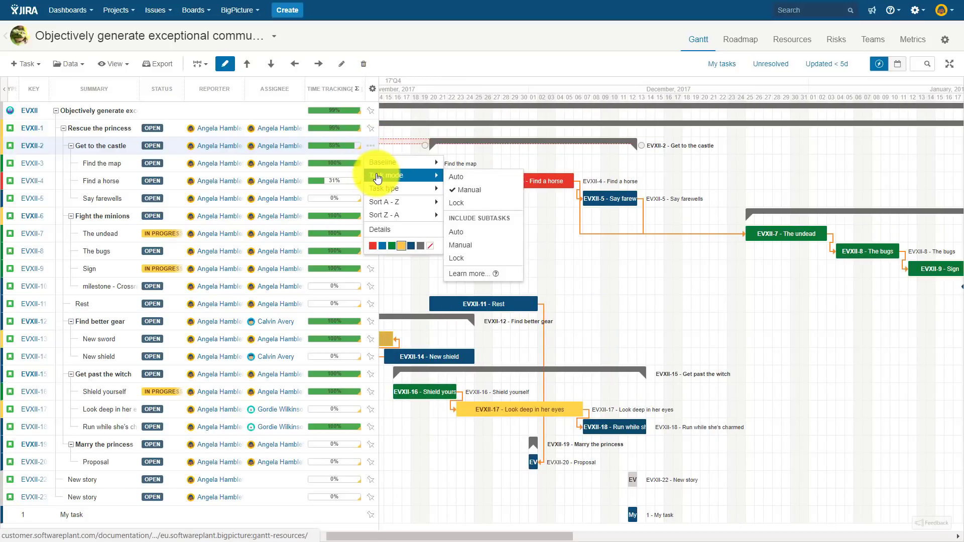
pyautogui.click(452, 178)
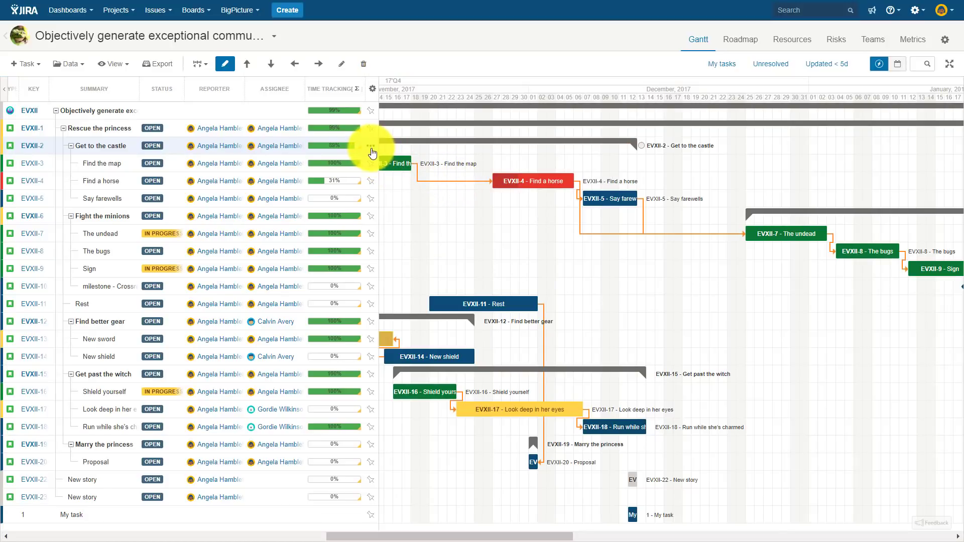
pyautogui.click(371, 148)
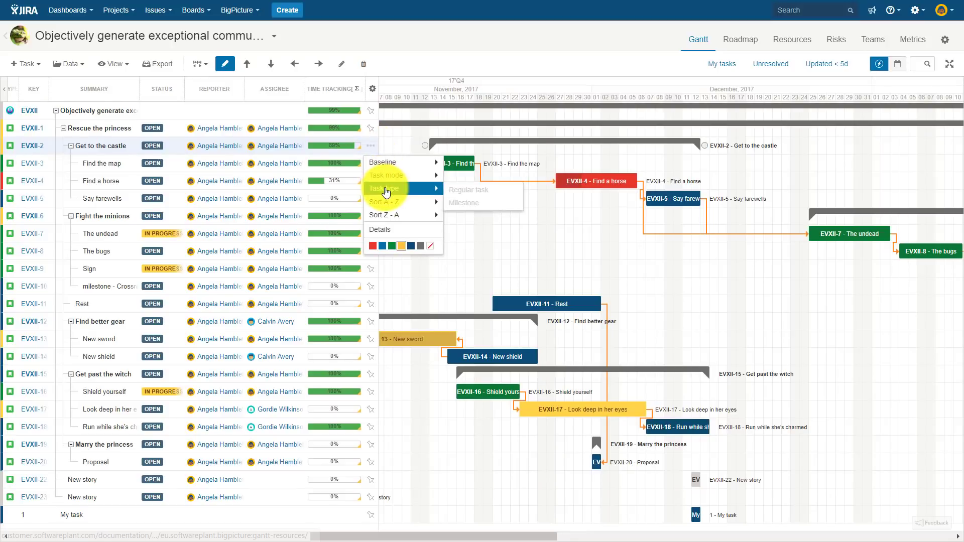
pyautogui.moveTo(403, 182)
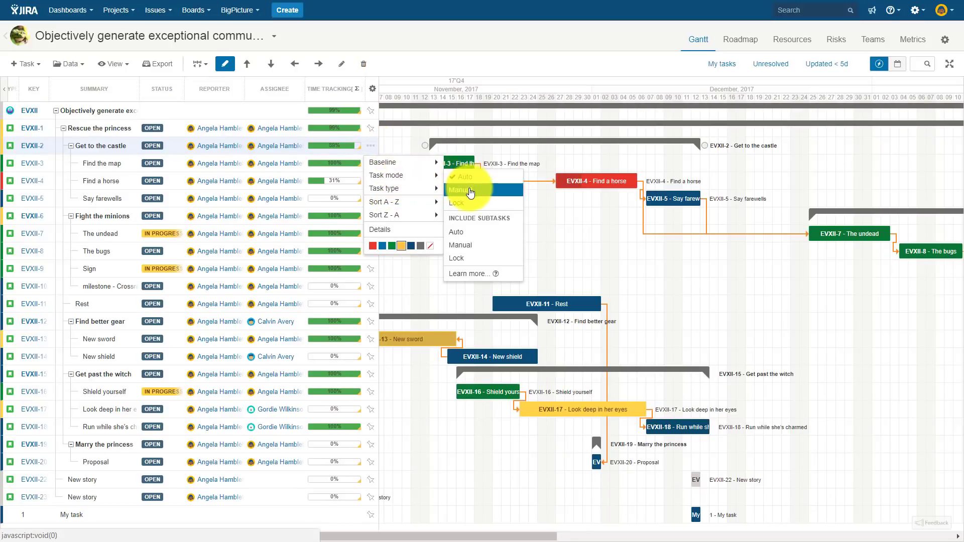
pyautogui.click(472, 202)
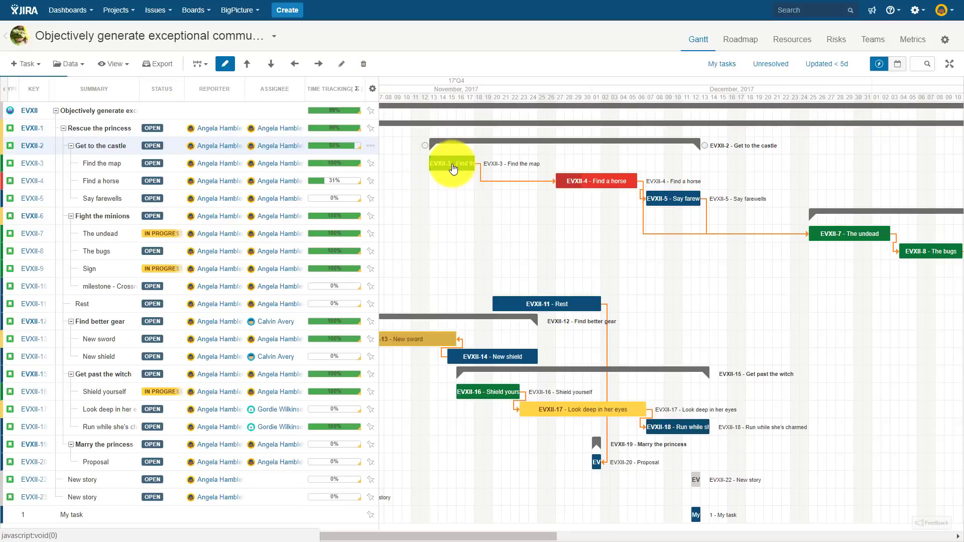
pyautogui.moveTo(453, 165); pyautogui.dragTo(439, 180)
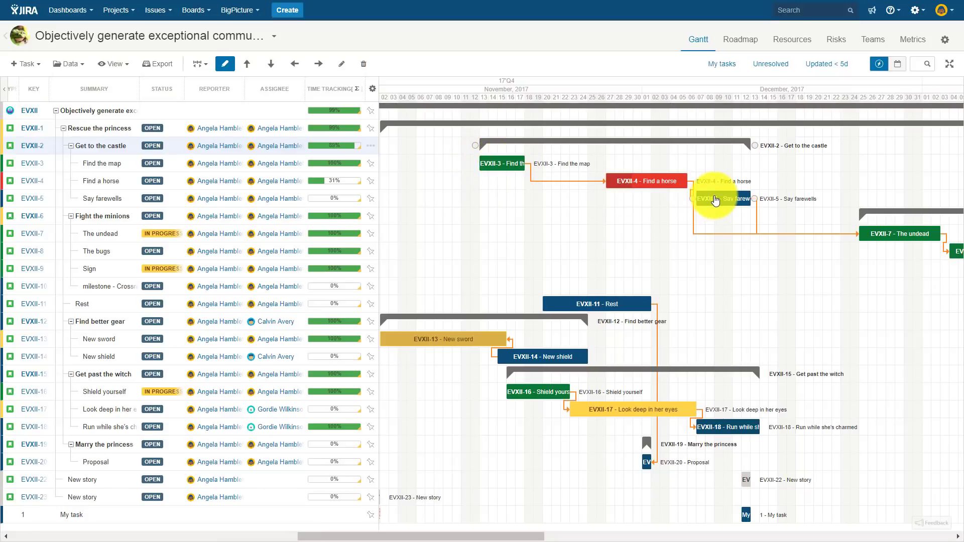
pyautogui.moveTo(716, 200)
pyautogui.mouseDown()
pyautogui.moveTo(756, 198)
pyautogui.moveTo(705, 199)
pyautogui.mouseUp()
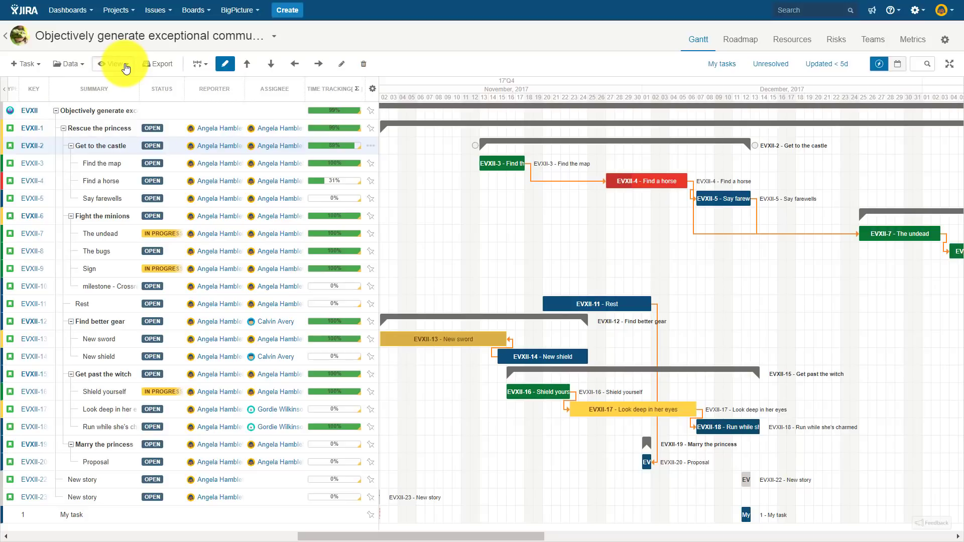
# Switch the task list to the Basic column perspective
pyautogui.click(125, 67)
pyautogui.moveTo(132, 80)
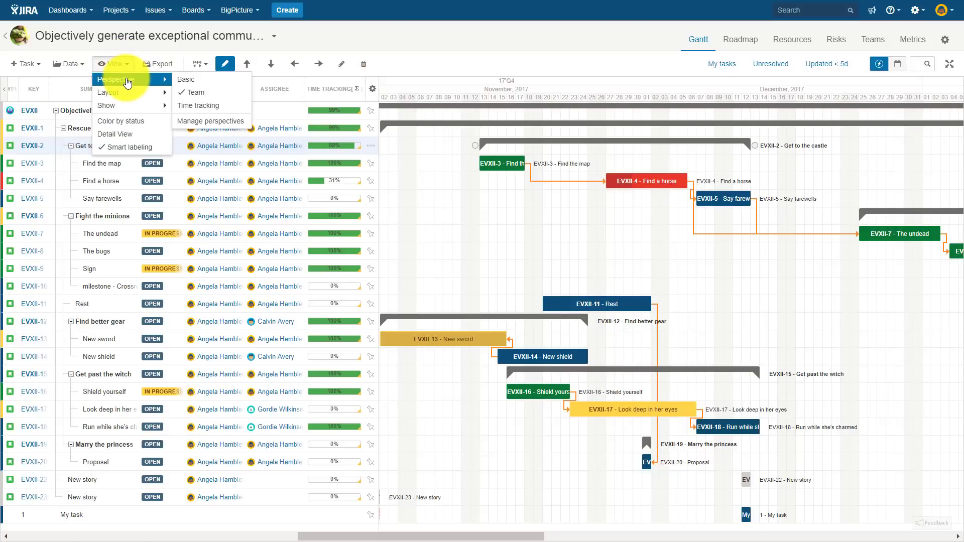
pyautogui.click(184, 81)
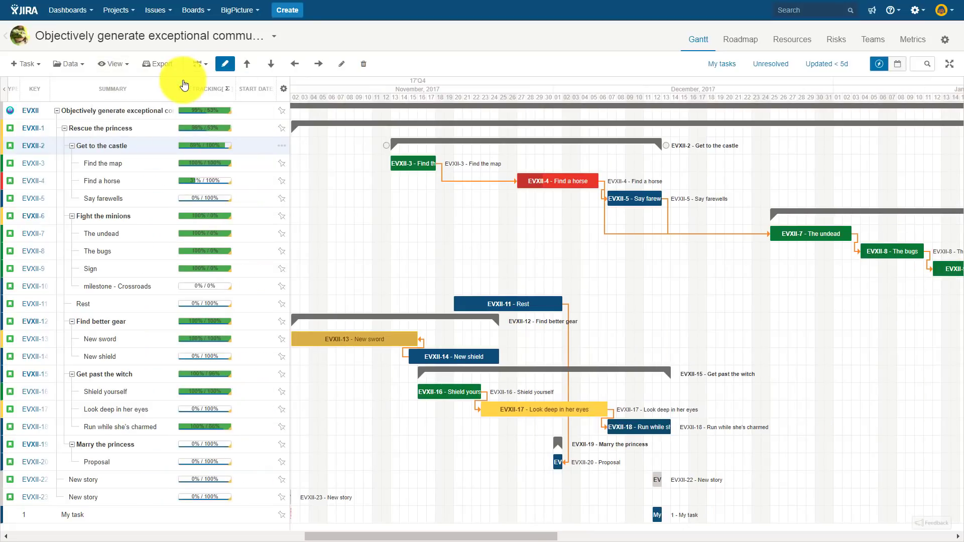
# Return to the Team perspective and bring the perspective choices back up
pyautogui.click(122, 64)
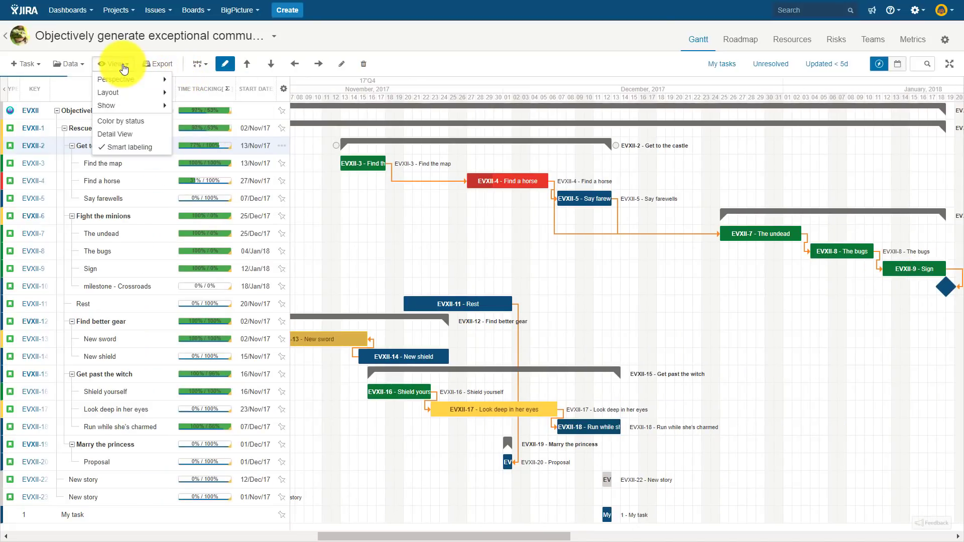
pyautogui.moveTo(125, 79)
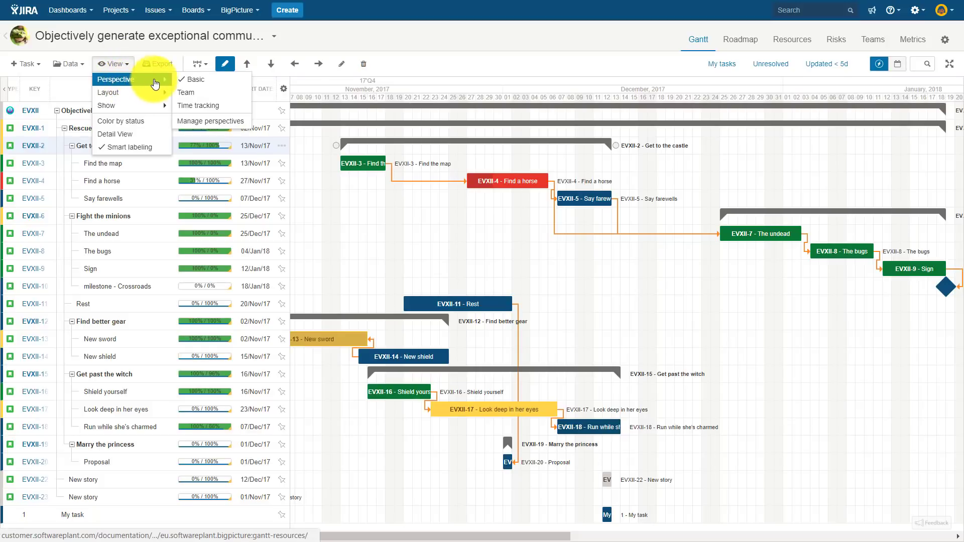
pyautogui.click(192, 94)
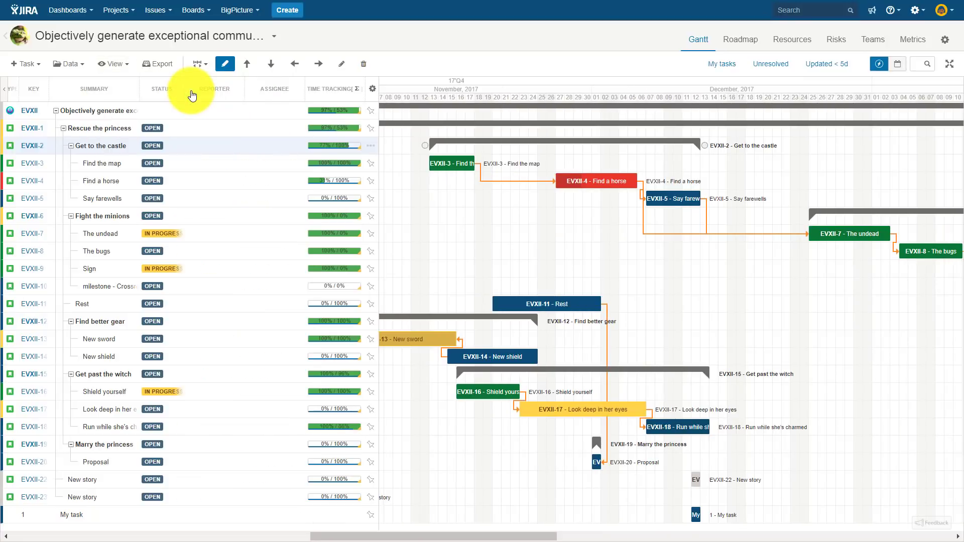
pyautogui.click(126, 63)
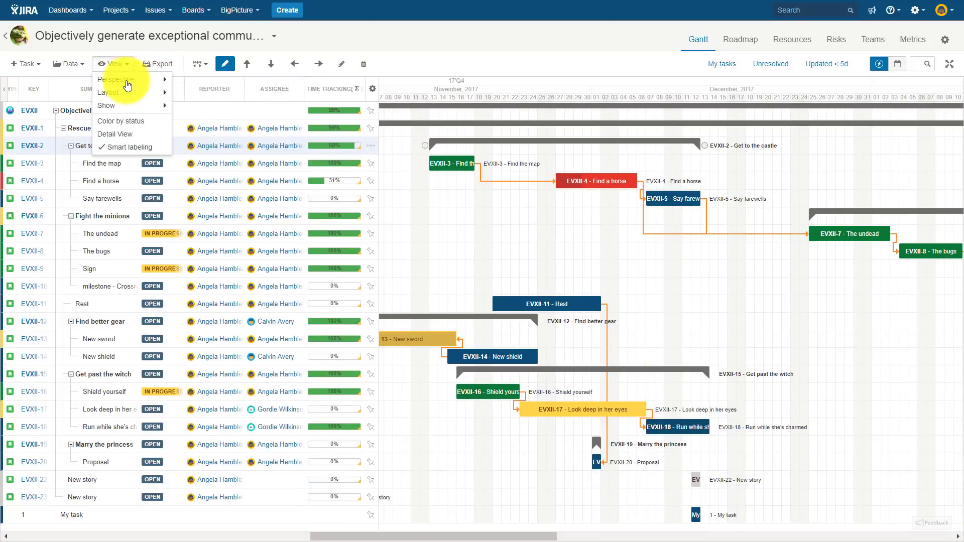
pyautogui.moveTo(128, 82)
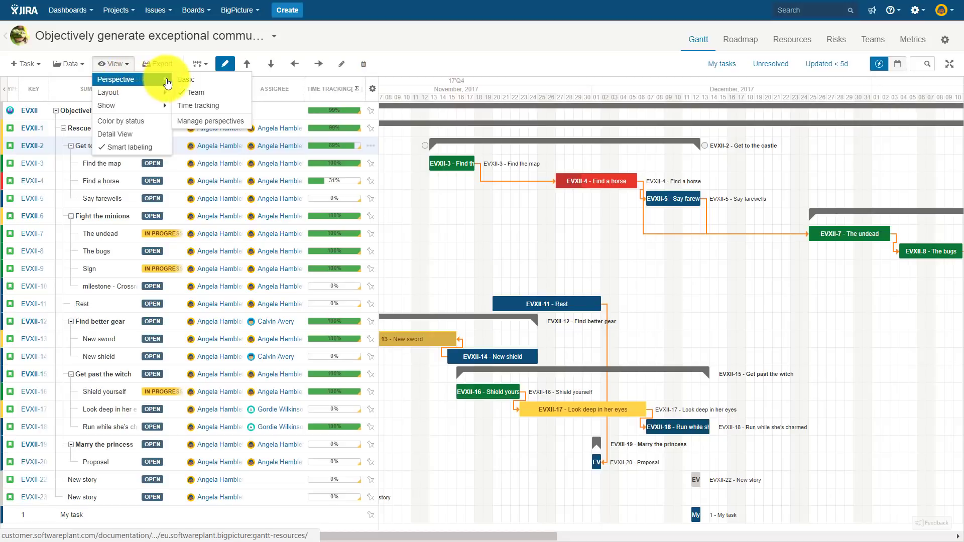
# In Team perspective settings, remove Assignee and add Start date and End date columns
pyautogui.click(196, 125)
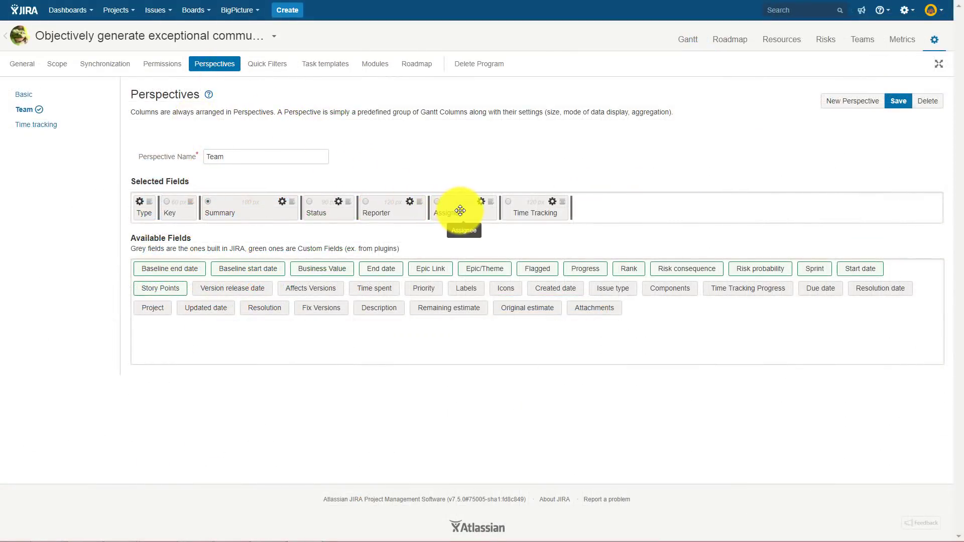
pyautogui.moveTo(460, 210); pyautogui.dragTo(457, 284)
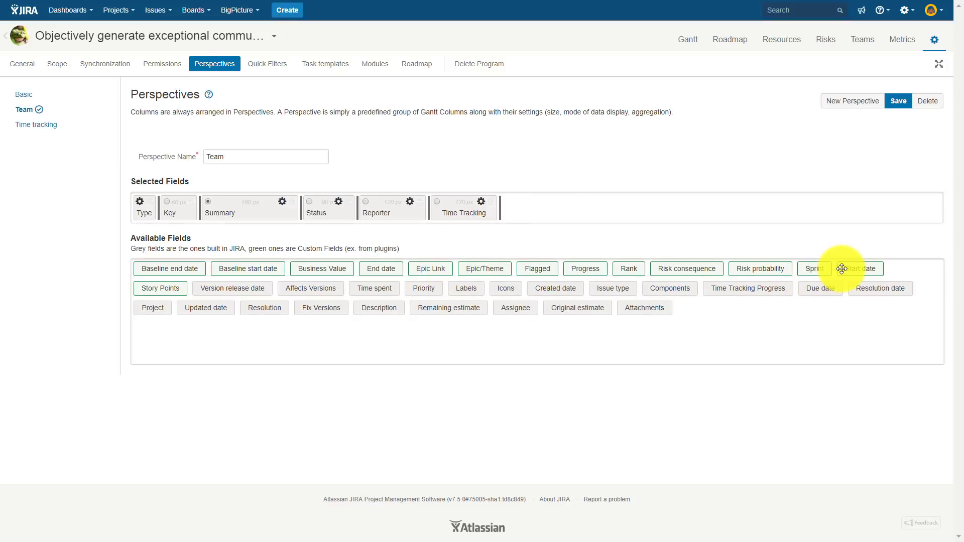
pyautogui.moveTo(856, 269); pyautogui.dragTo(515, 209)
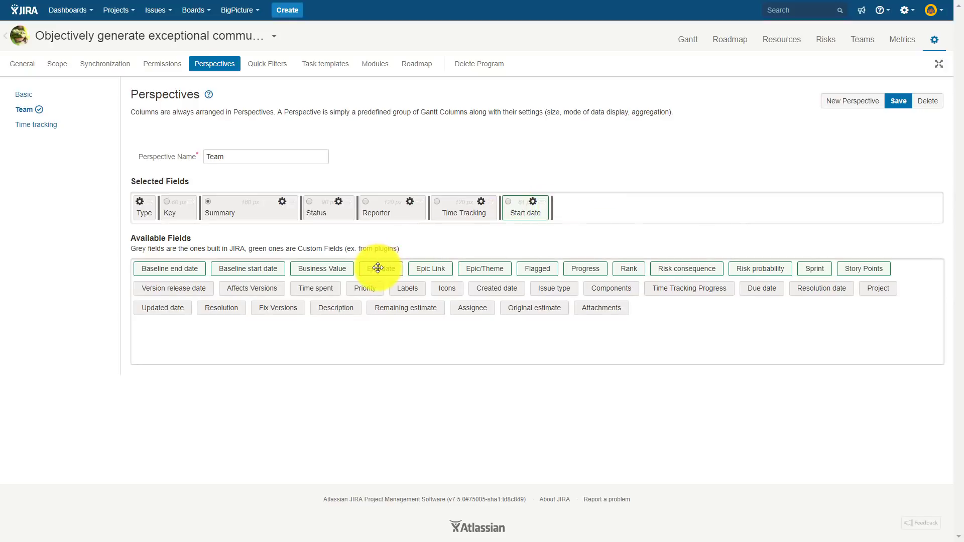
pyautogui.moveTo(378, 267); pyautogui.dragTo(567, 211)
# Show Time Tracking as a progress bar and save the Team perspective
pyautogui.click(482, 202)
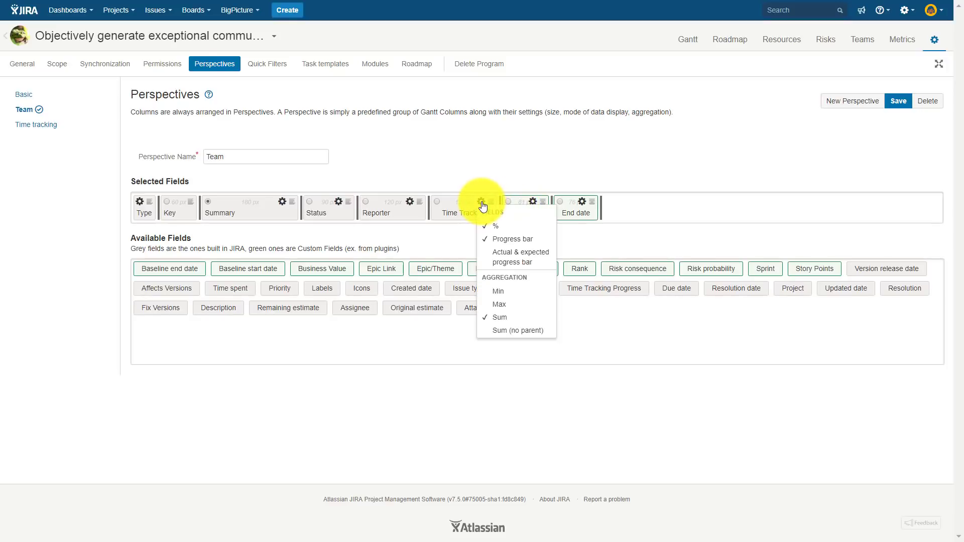
pyautogui.click(487, 241)
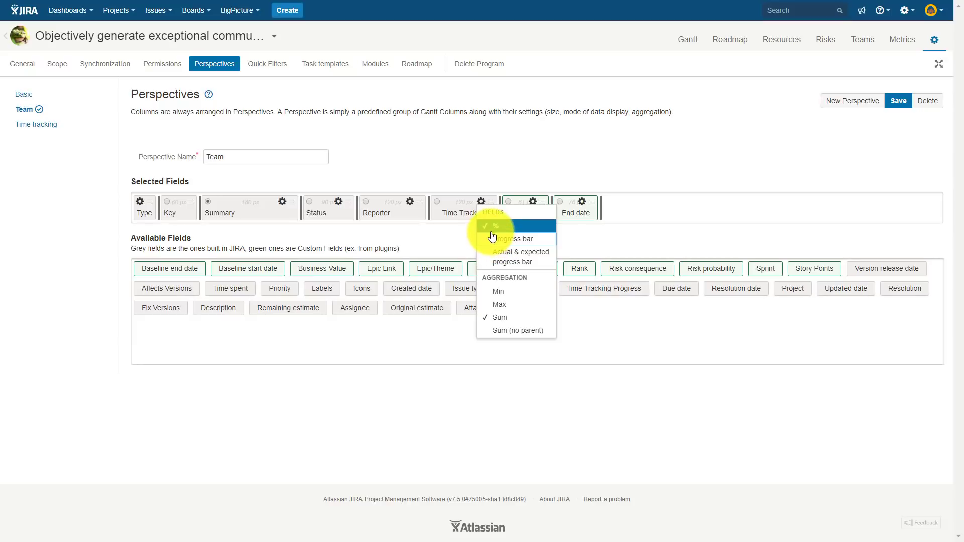
pyautogui.click(536, 203)
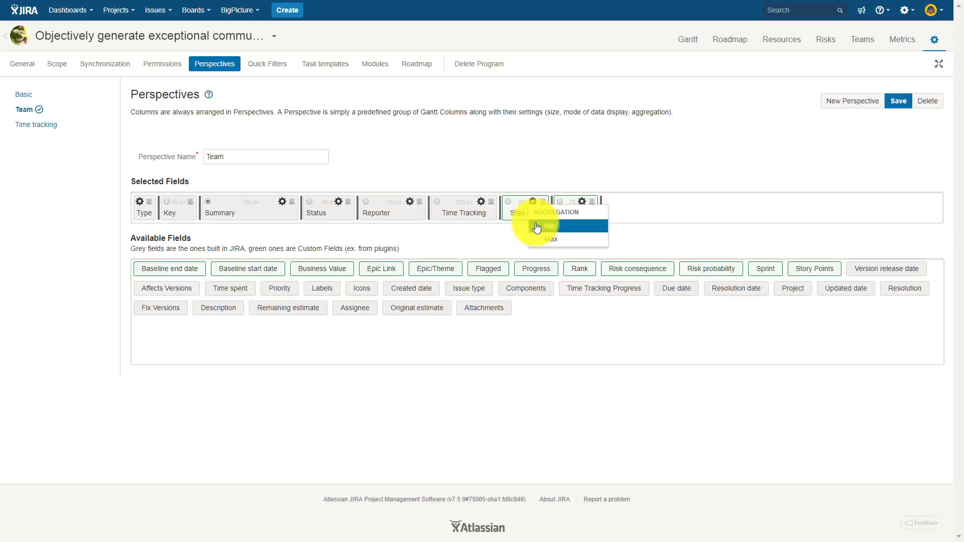
pyautogui.click(533, 203)
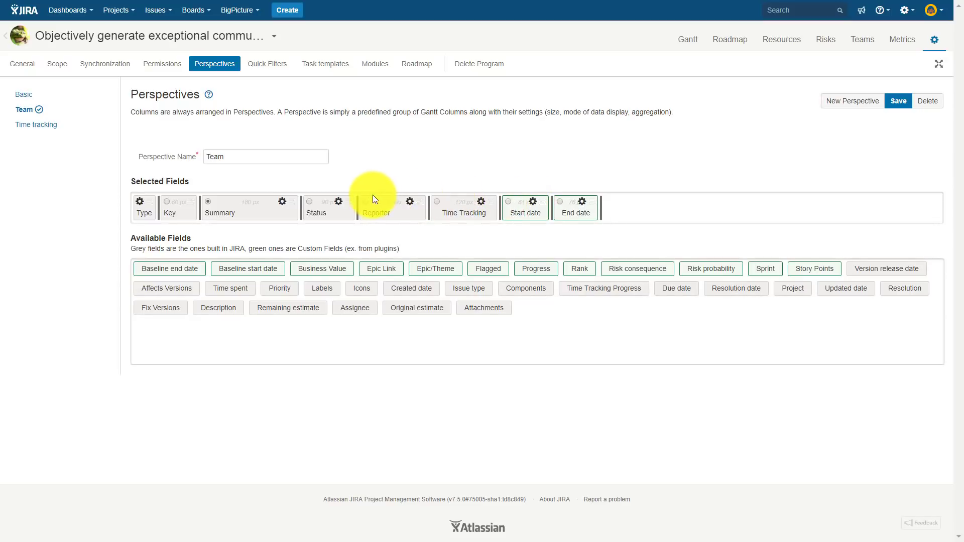
pyautogui.click(339, 203)
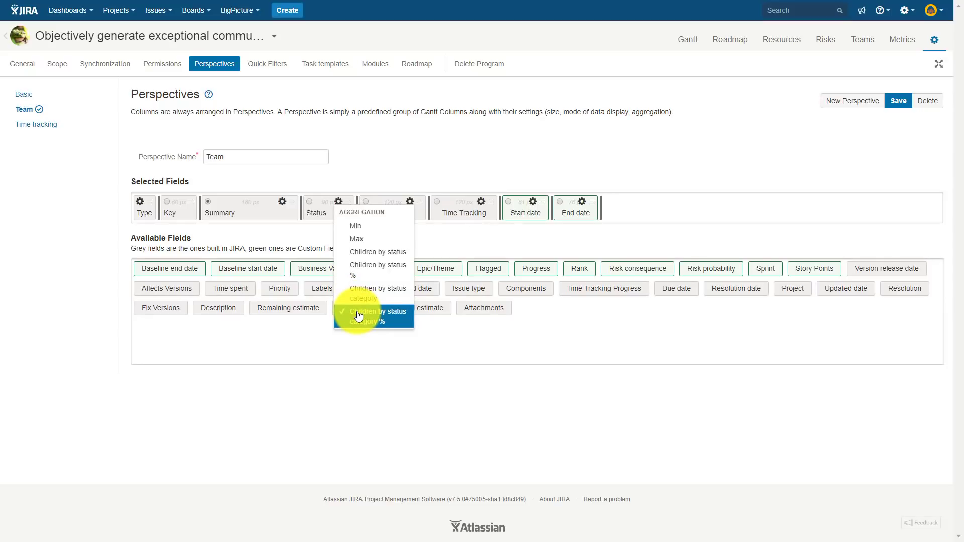
pyautogui.click(475, 249)
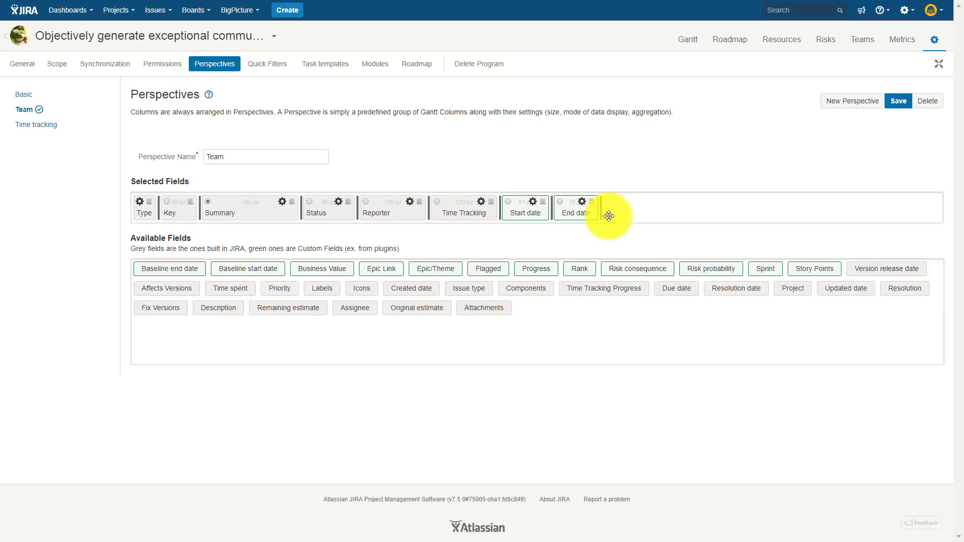
pyautogui.click(898, 101)
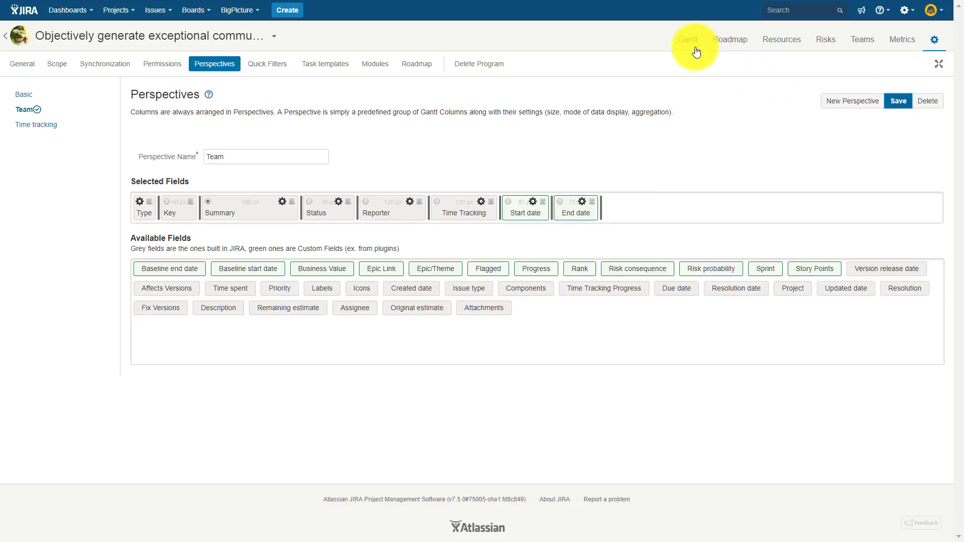
# Return to the Gantt chart and switch the layout to Compact rows
pyautogui.click(691, 44)
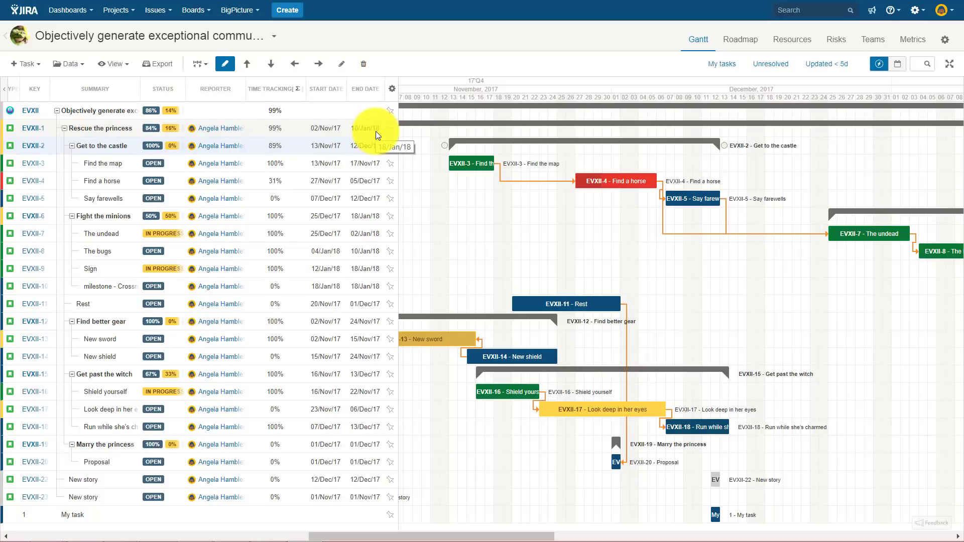
pyautogui.click(125, 65)
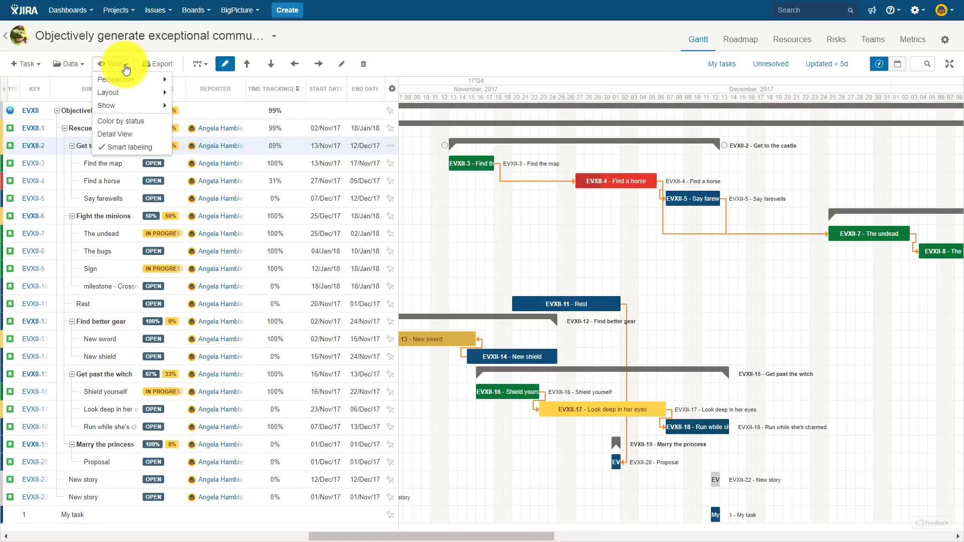
pyautogui.moveTo(123, 92)
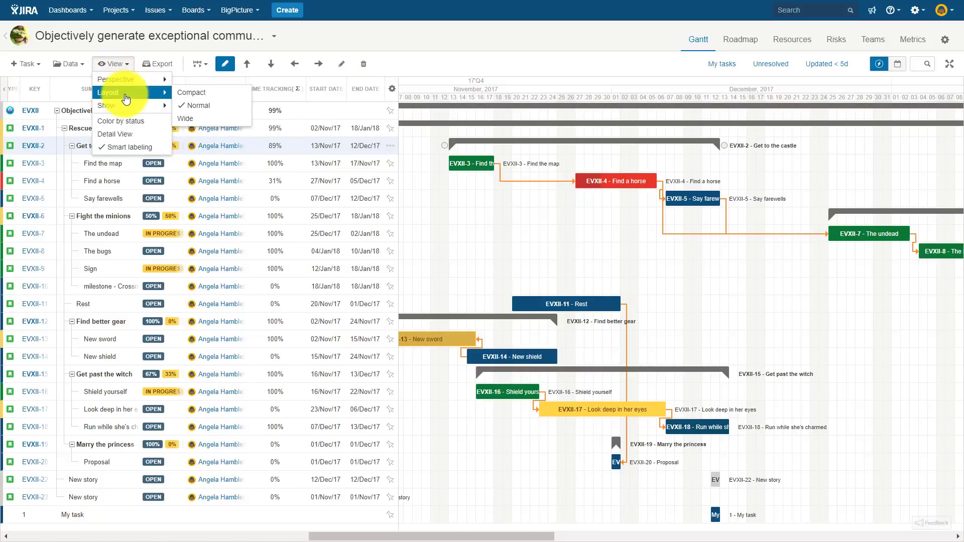
pyautogui.click(186, 94)
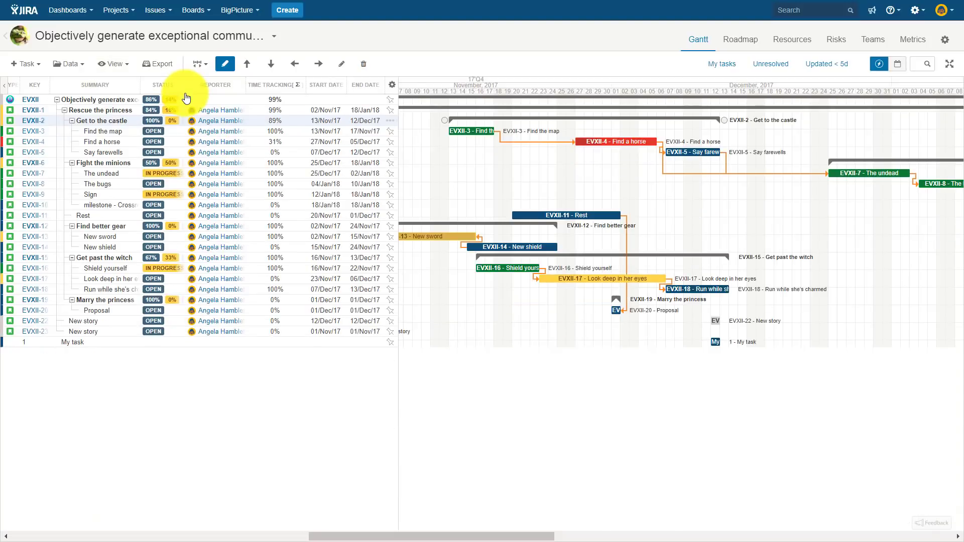
# Restore the Normal row layout
pyautogui.click(129, 68)
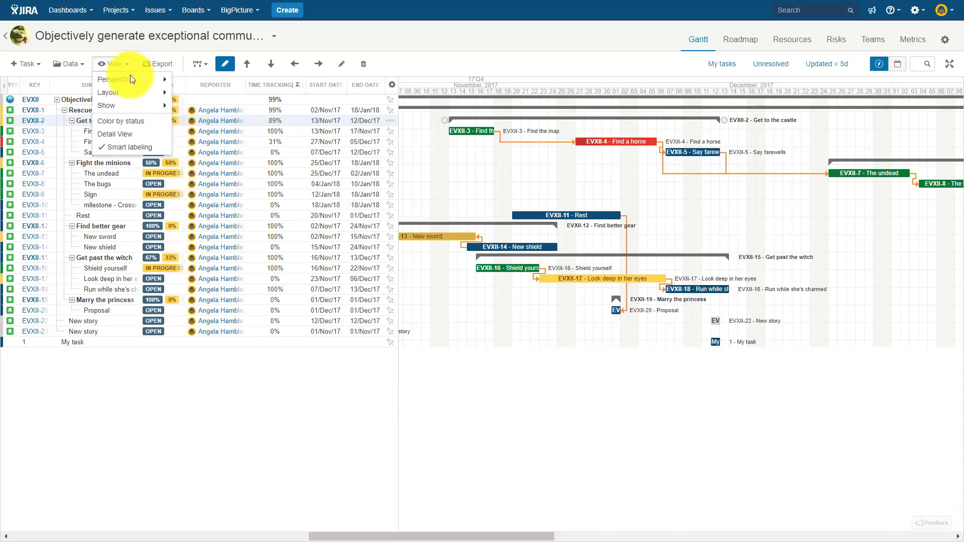
pyautogui.moveTo(127, 93)
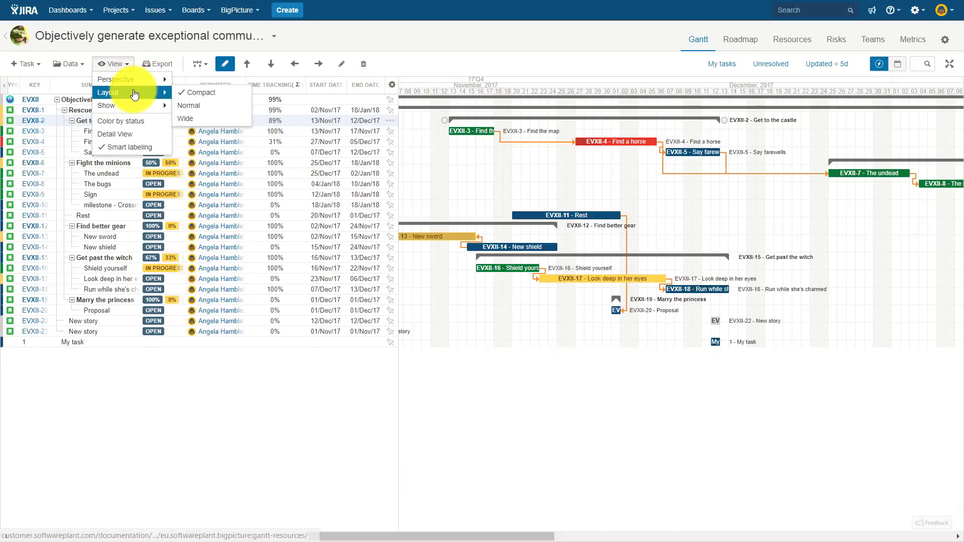
pyautogui.click(189, 106)
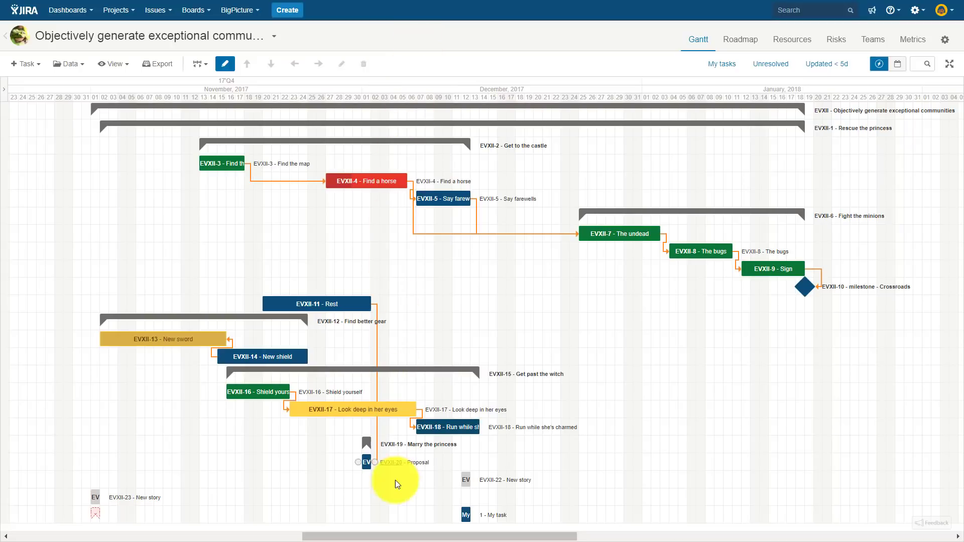
# Scroll the Gantt chart to bring task PXII-17's bar into view
pyautogui.moveTo(384, 535); pyautogui.dragTo(373, 536)
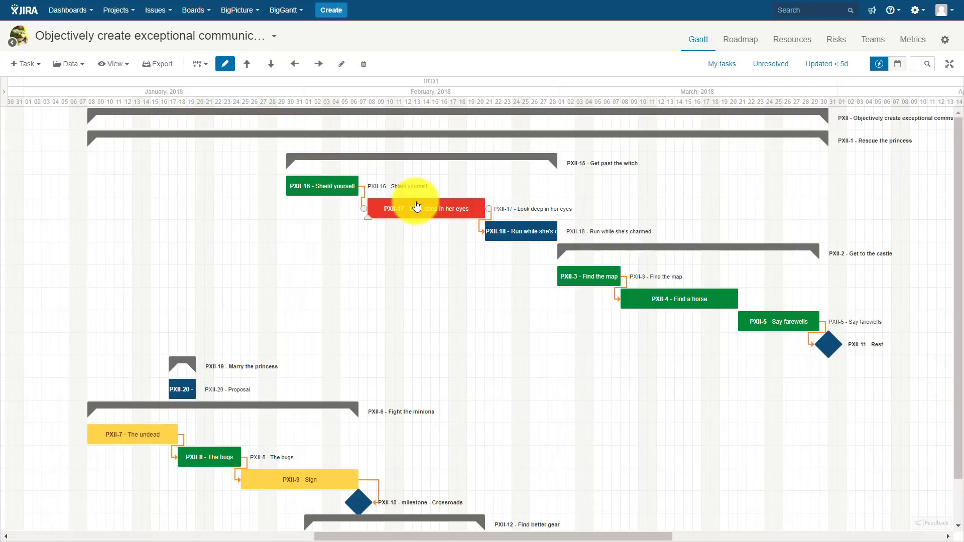
# Resolve PXII-17 with resolution Done via the quick operations search
pyautogui.moveTo(417, 206)
pyautogui.press('.')
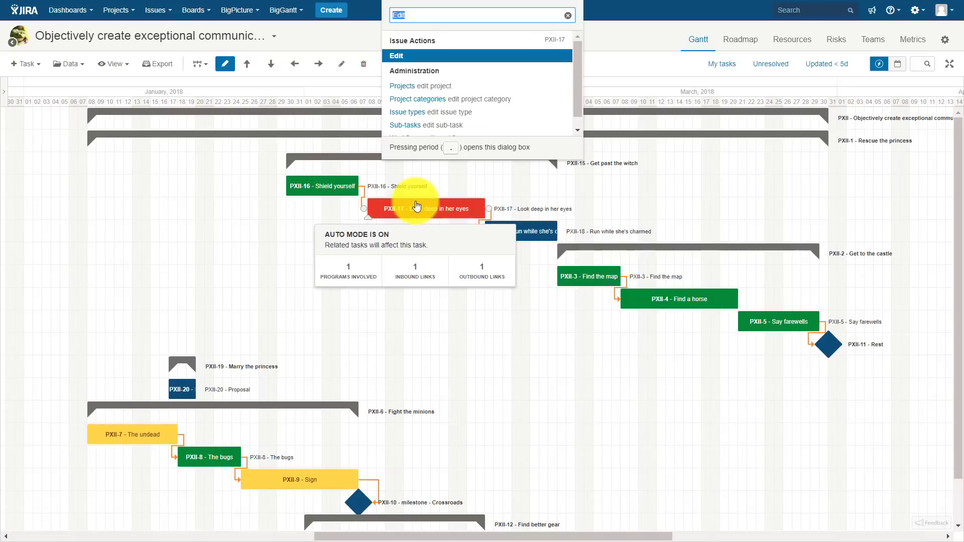
pyautogui.write('link')
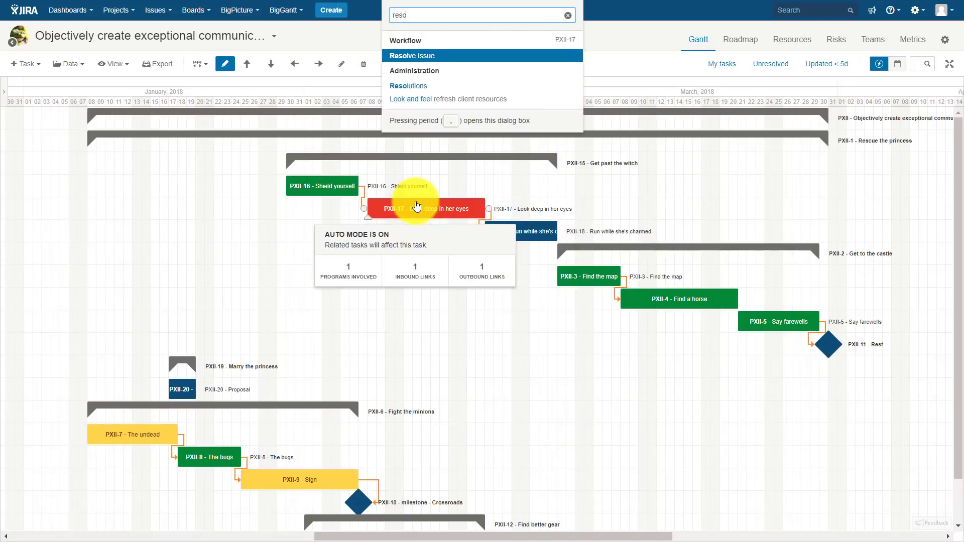
pyautogui.press('Return')
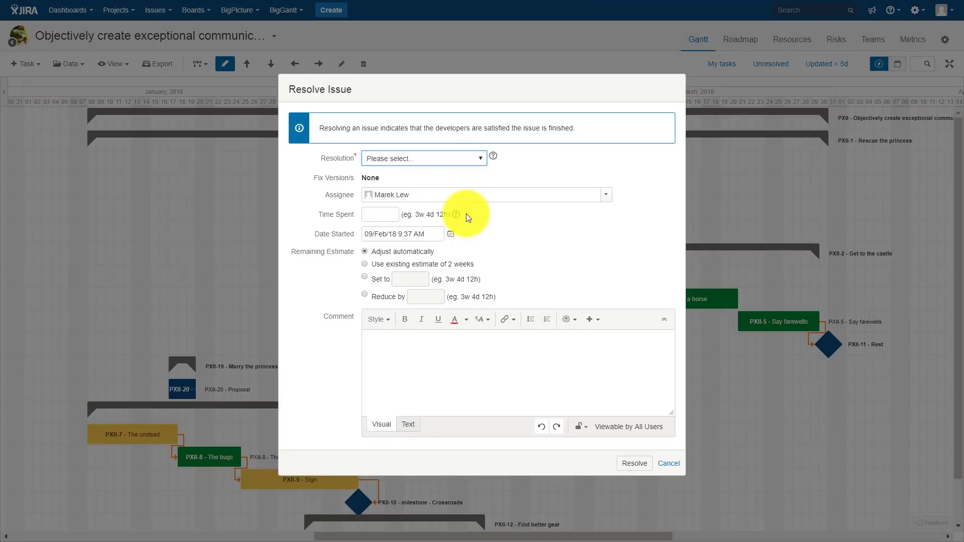
pyautogui.click(426, 158)
pyautogui.click(415, 180)
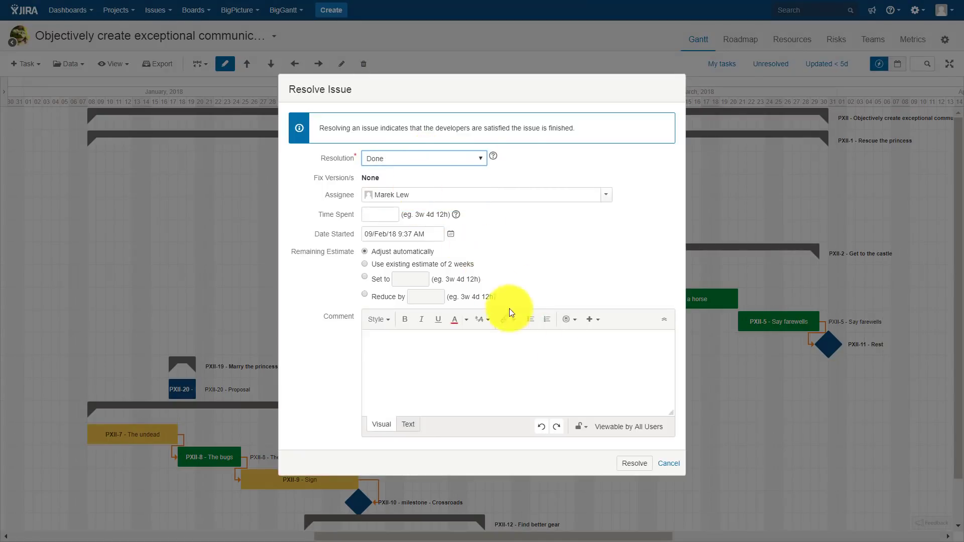
pyautogui.click(631, 463)
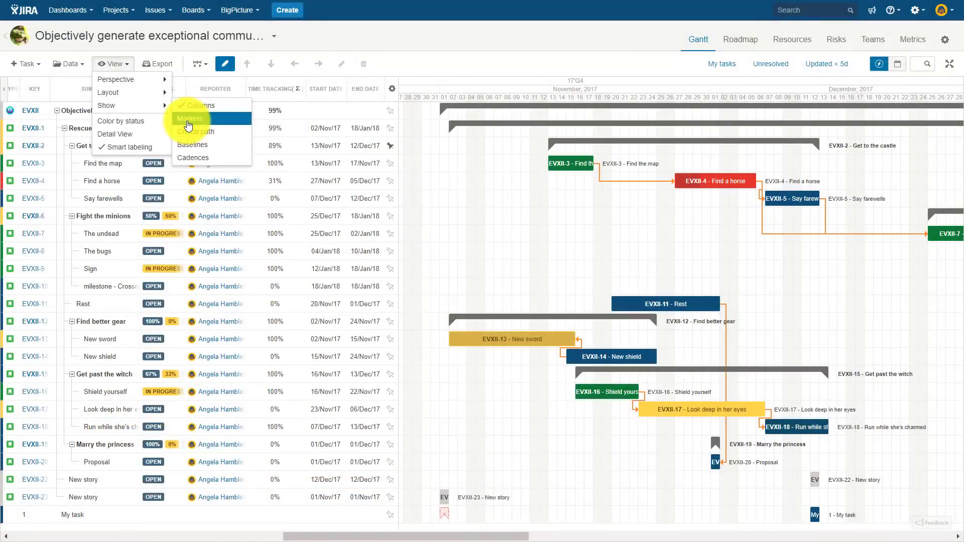
# Show markers and add a marker named 'New marker' on 23 November 2017
pyautogui.click(189, 121)
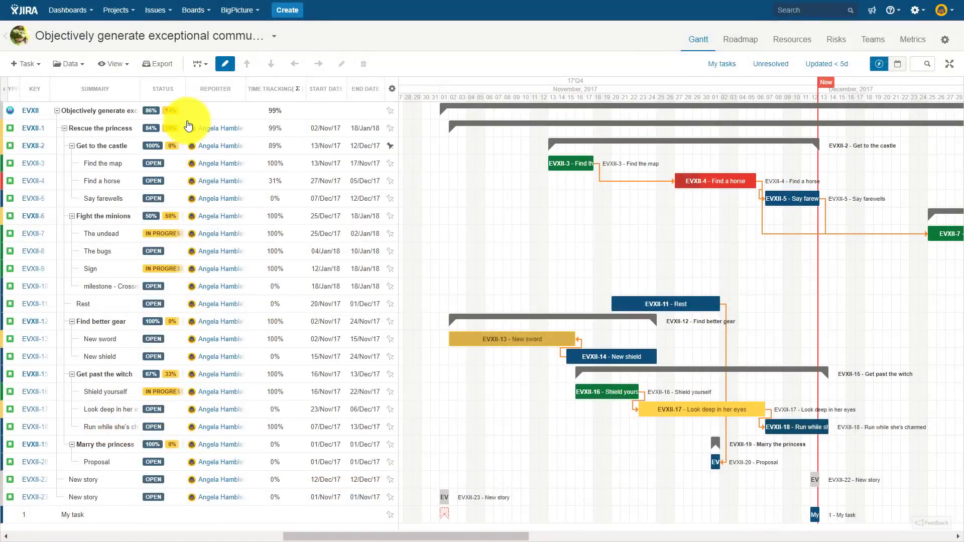
pyautogui.click(647, 89)
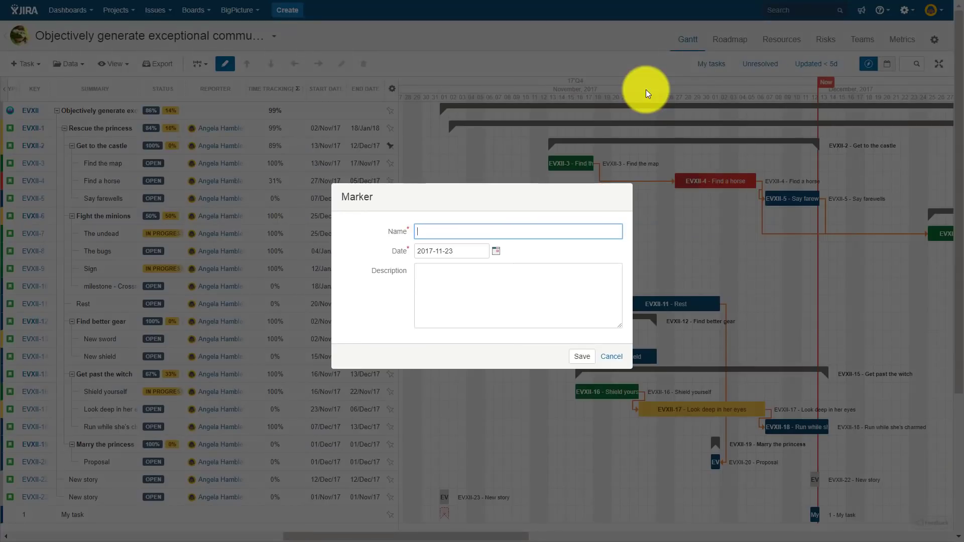
pyautogui.write('New marker')
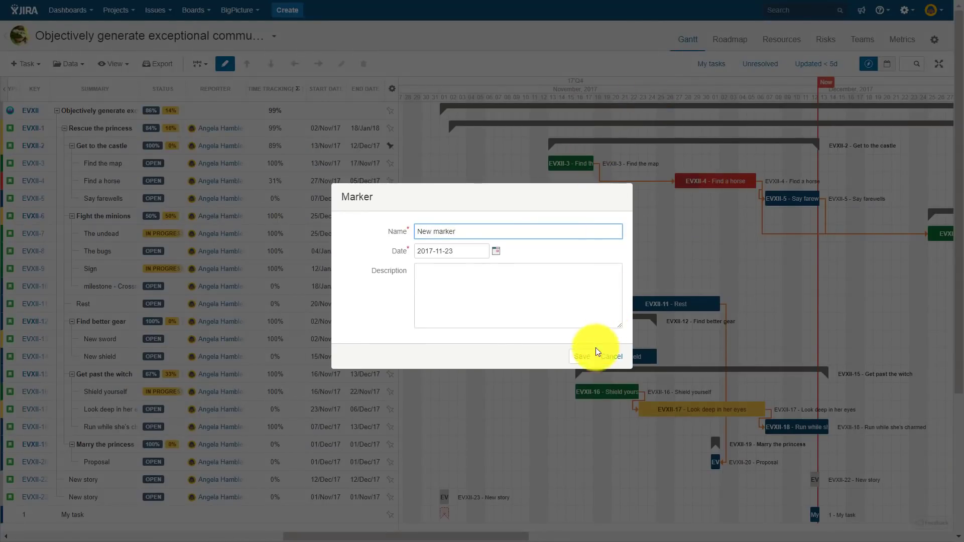
pyautogui.click(583, 357)
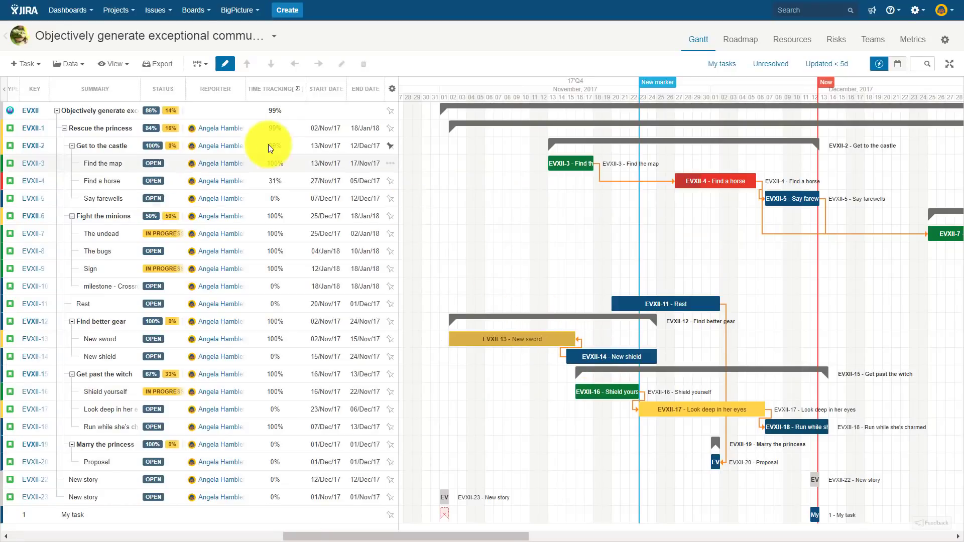
pyautogui.click(128, 68)
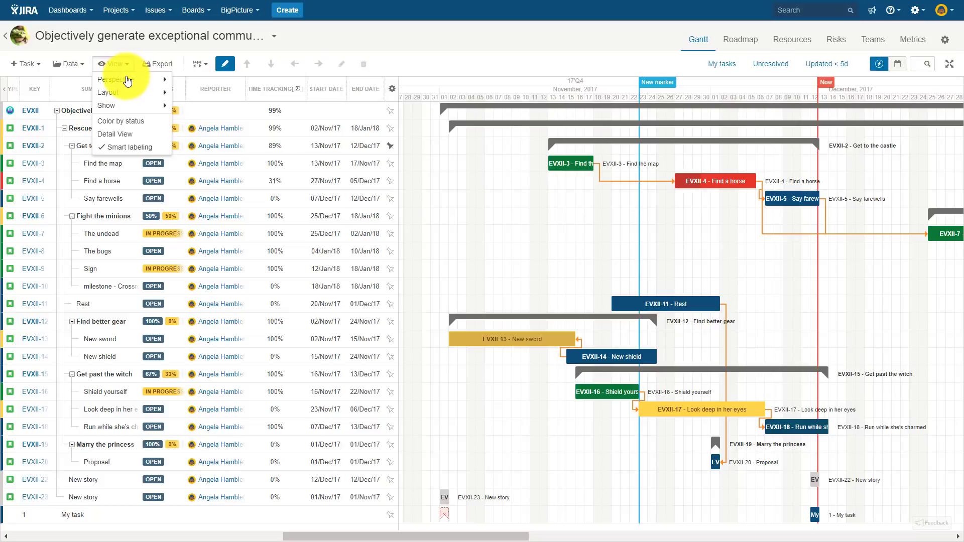
pyautogui.moveTo(127, 94)
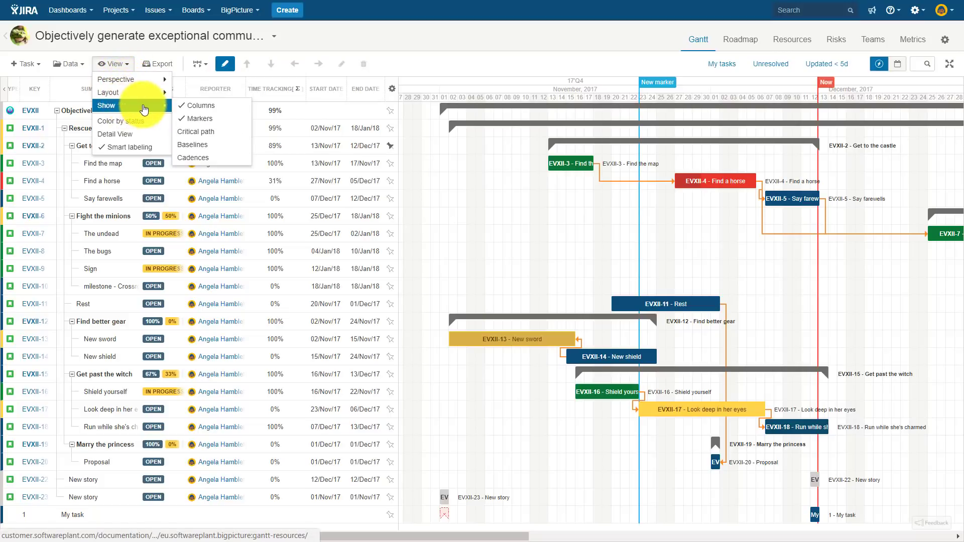
pyautogui.click(197, 132)
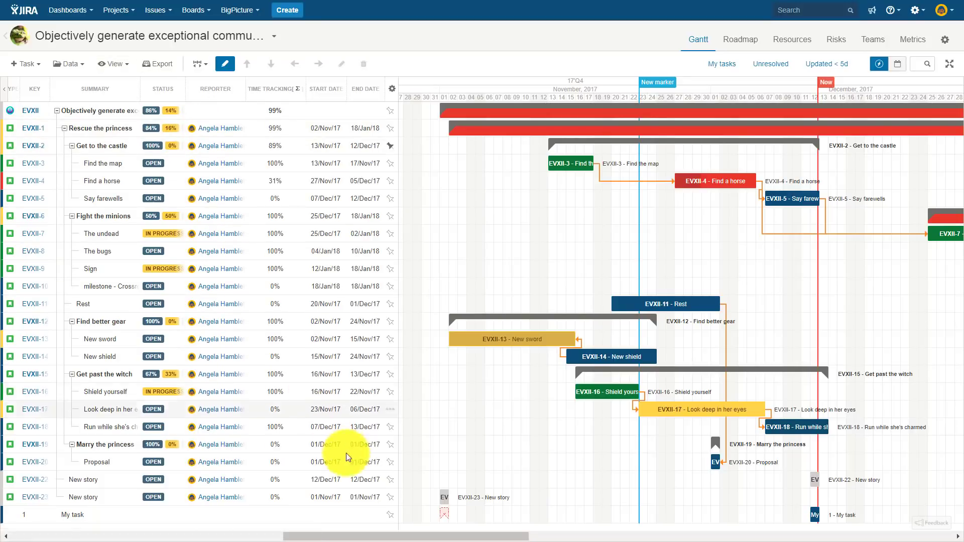
pyautogui.moveTo(377, 539); pyautogui.dragTo(437, 540)
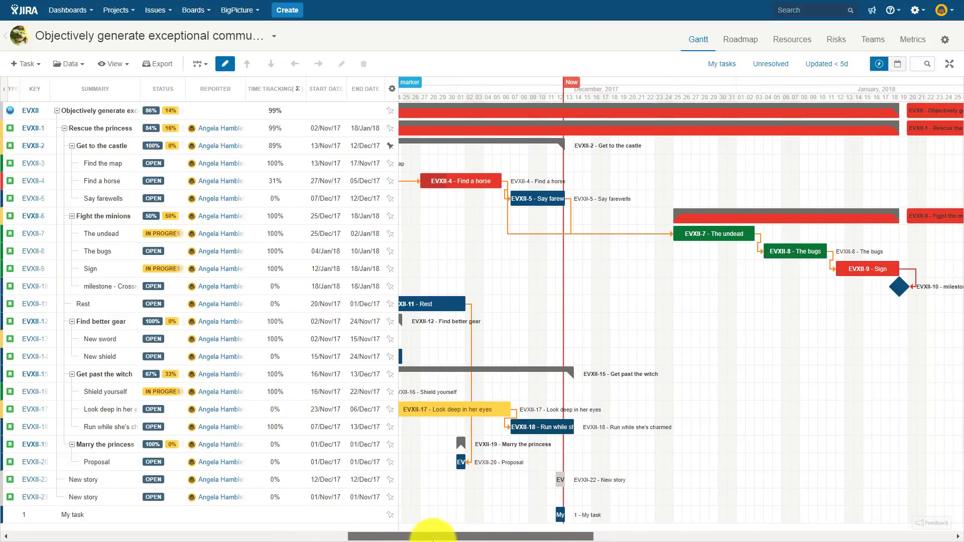
pyautogui.click(126, 64)
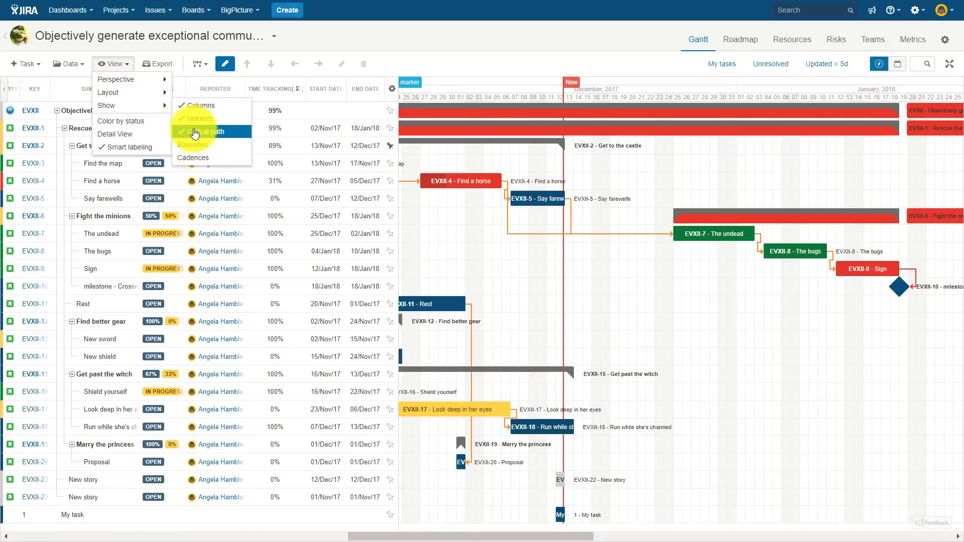
pyautogui.click(194, 131)
pyautogui.click(123, 64)
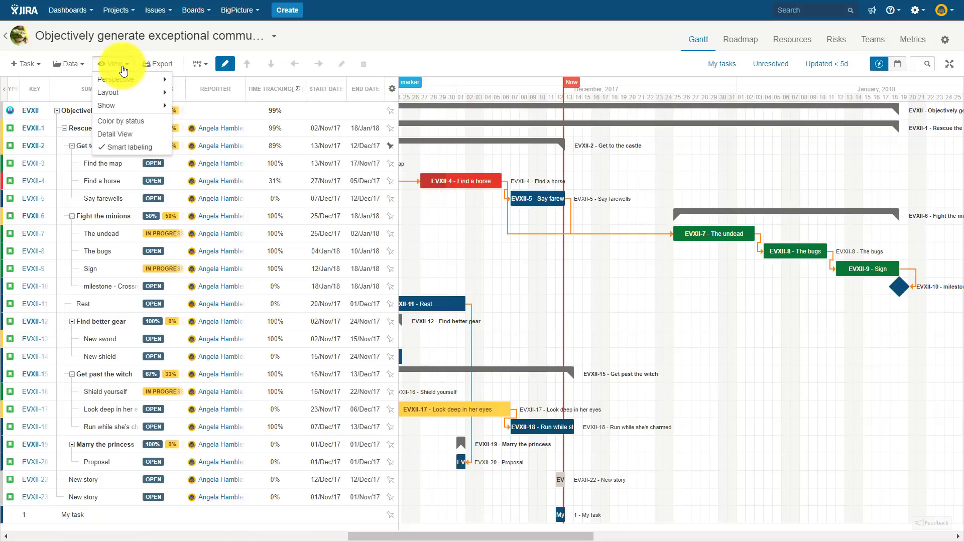
# Display cadences as shaded bands across the Gantt timeline
pyautogui.moveTo(127, 108)
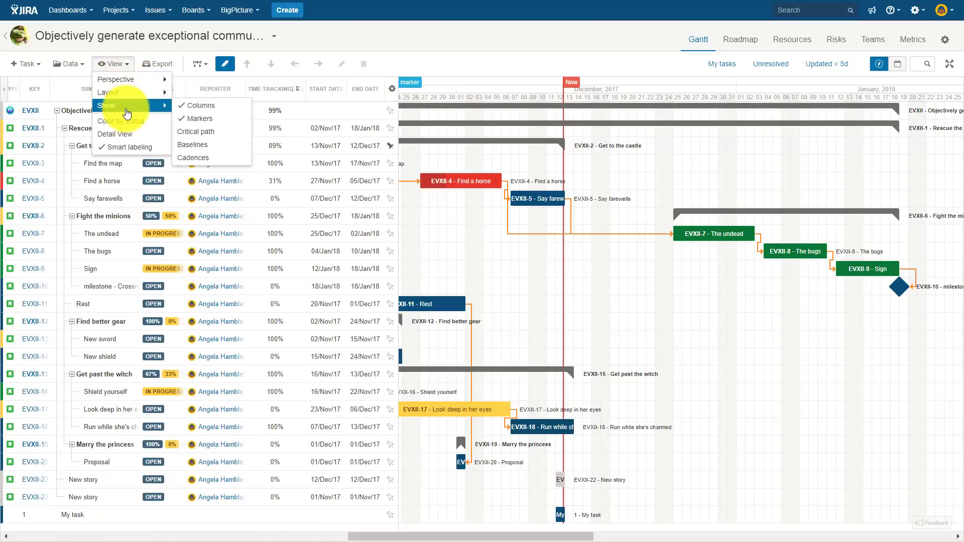
pyautogui.click(190, 159)
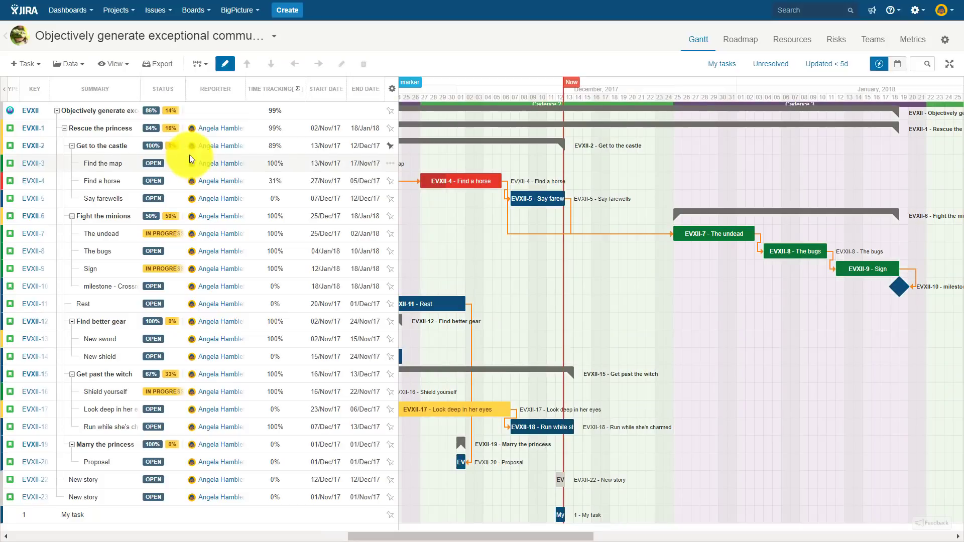
pyautogui.click(199, 71)
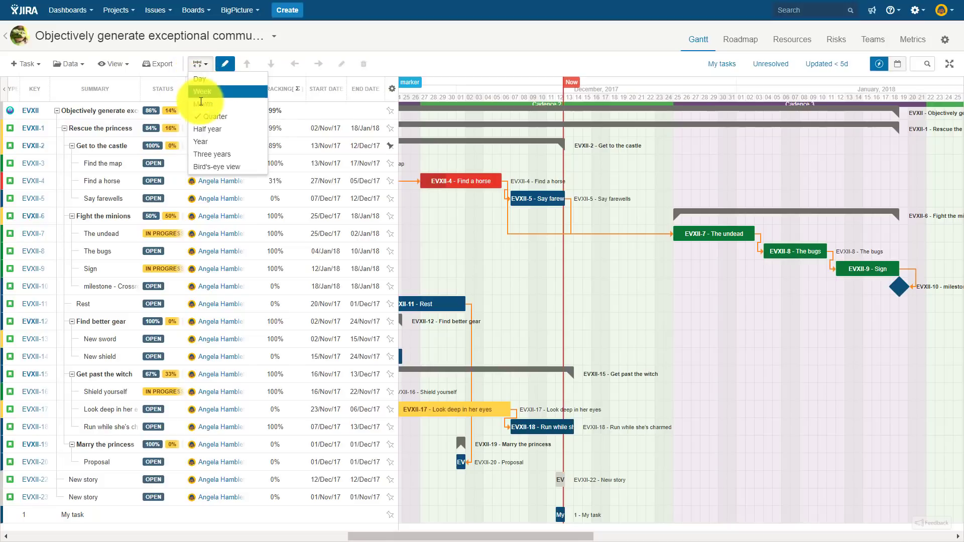
# Change the Gantt timeline scale from Quarter to Half year
pyautogui.click(201, 130)
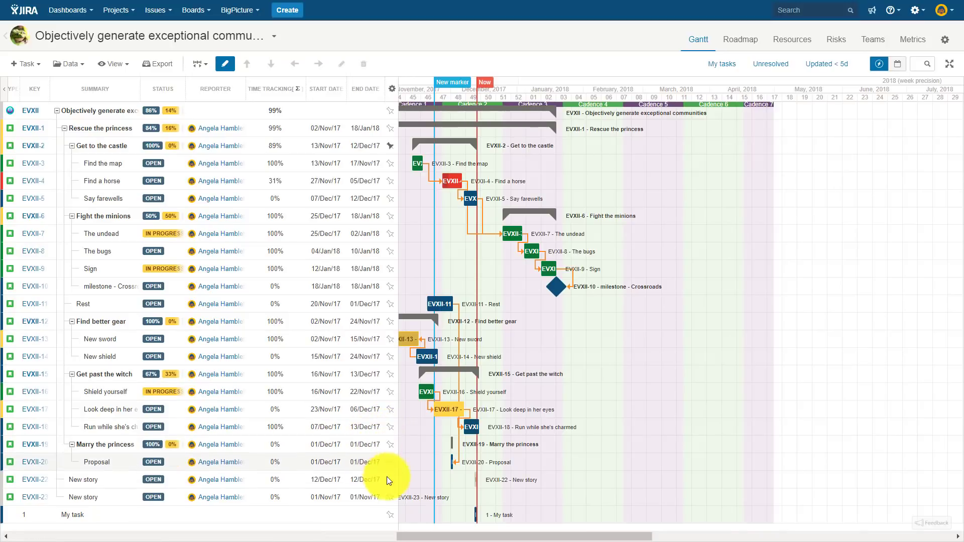
pyautogui.moveTo(407, 535); pyautogui.dragTo(372, 539)
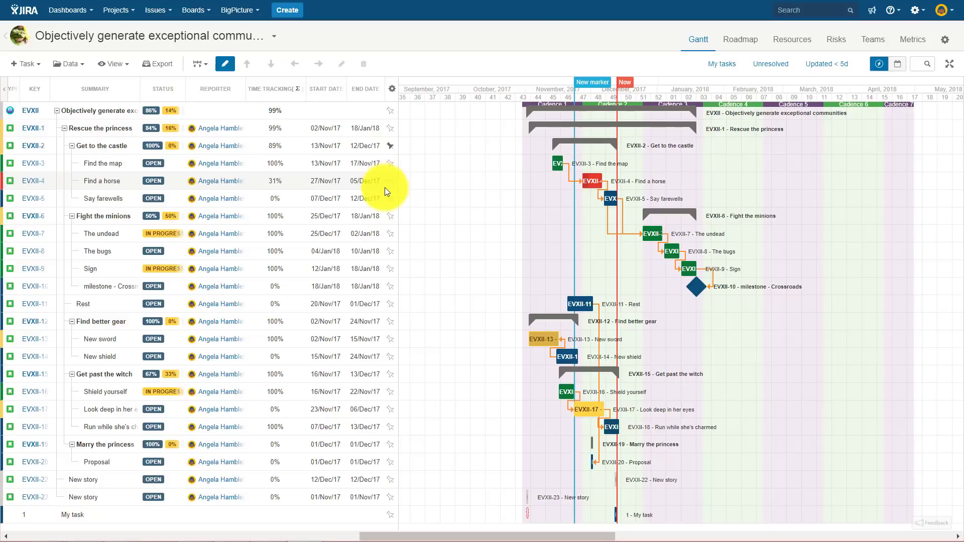
# Colour the Find the map bar yellow and toggle Color by status for the Gantt bars
pyautogui.click(392, 169)
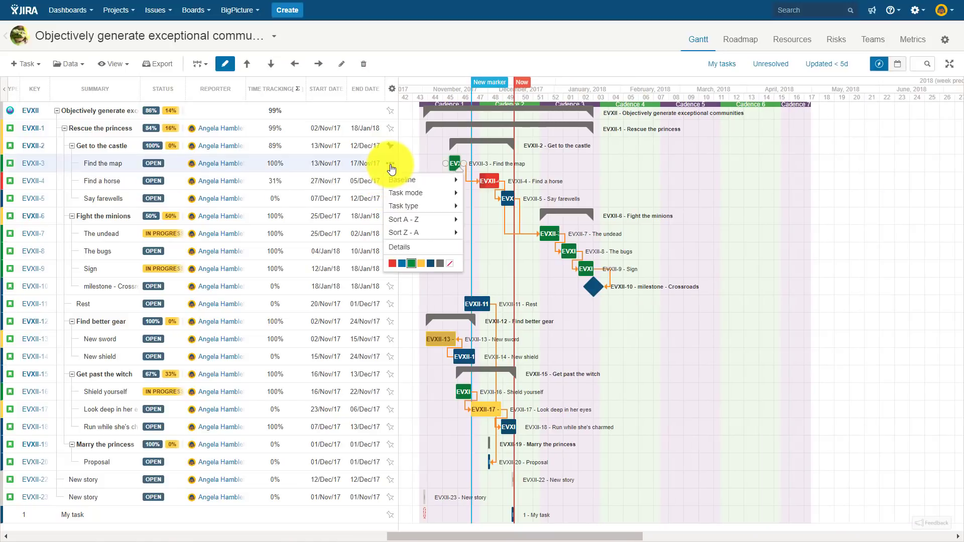
pyautogui.click(422, 265)
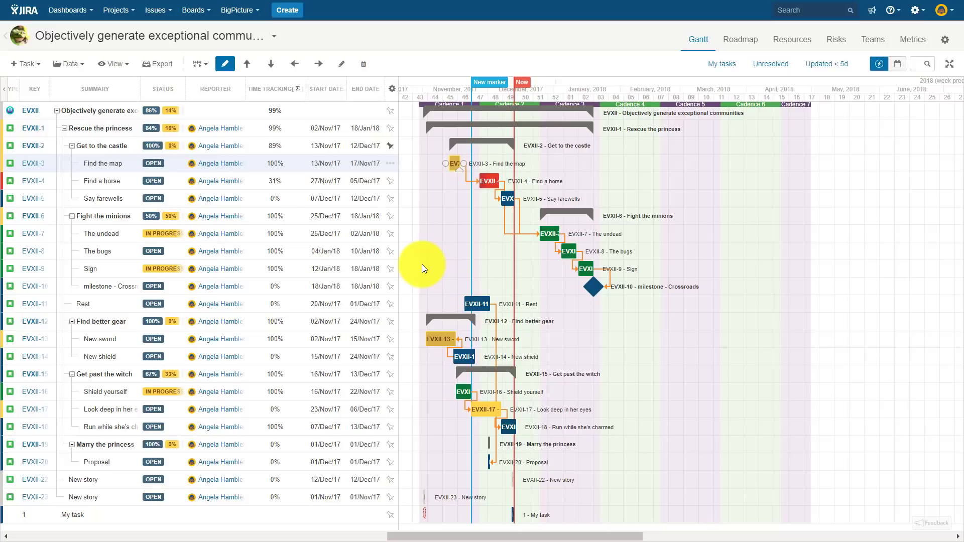
pyautogui.click(114, 64)
pyautogui.moveTo(124, 114)
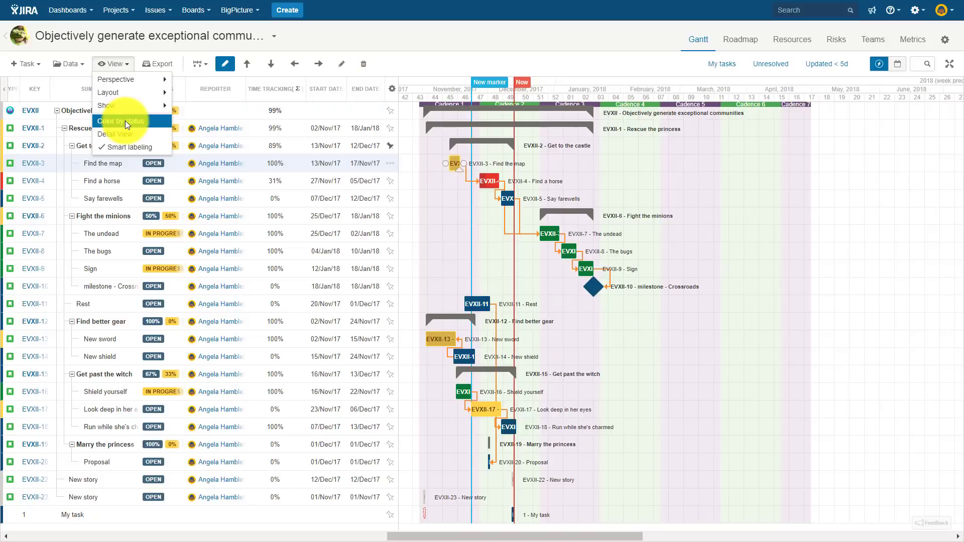
pyautogui.click(125, 120)
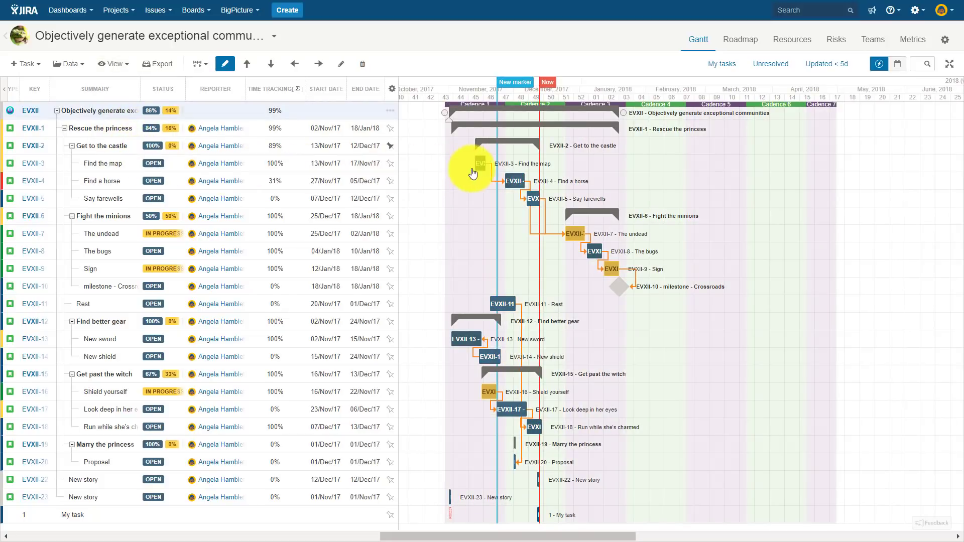
# Change the Say farewells task's issue type from Story to Process and save it
pyautogui.click(133, 199)
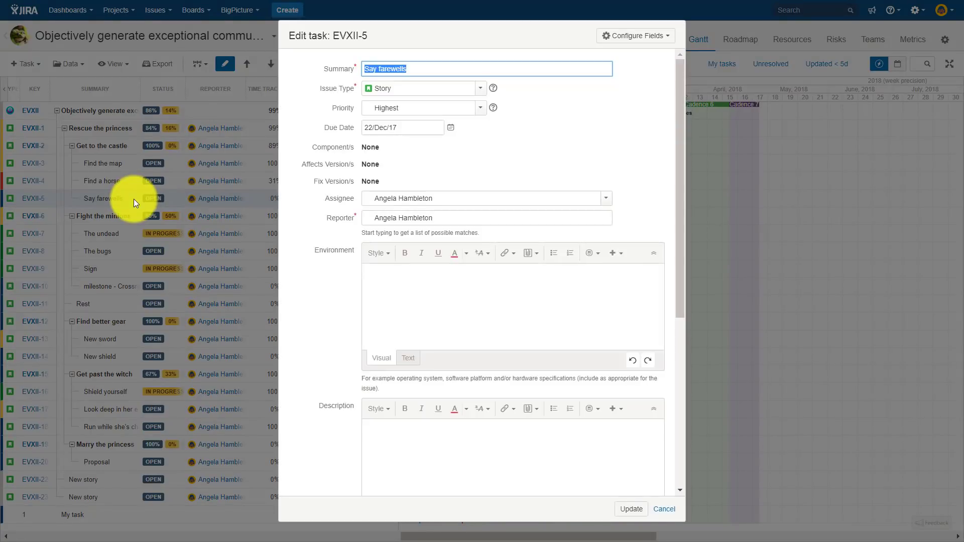
pyautogui.click(479, 91)
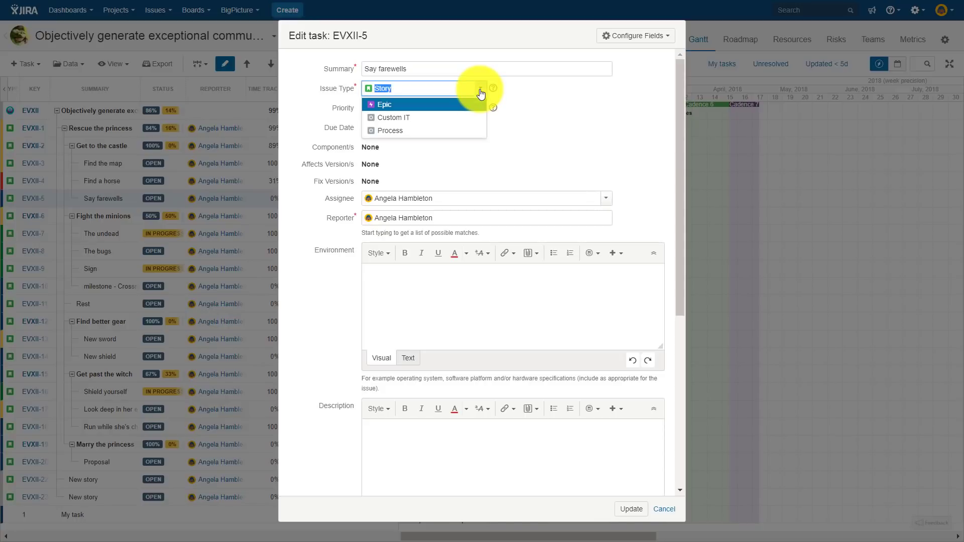
pyautogui.click(467, 130)
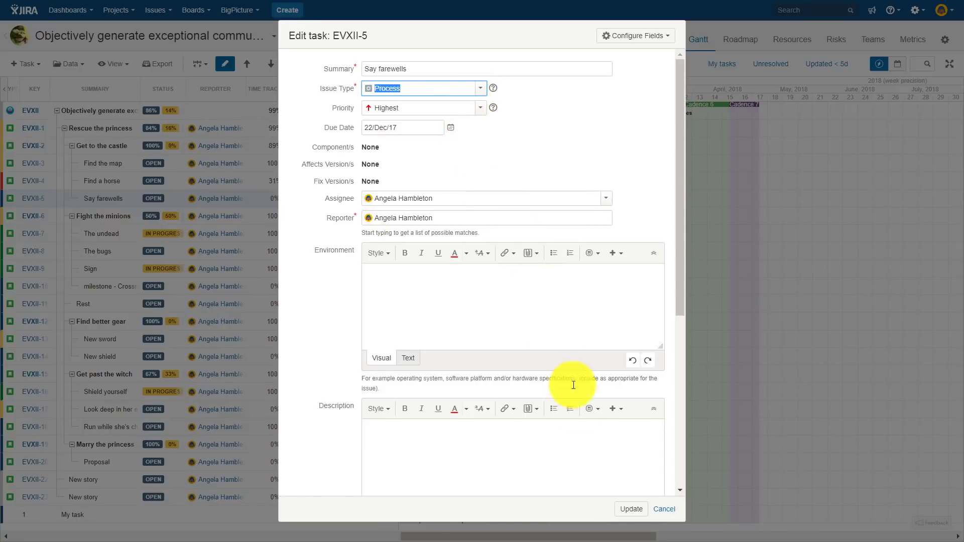
pyautogui.click(621, 509)
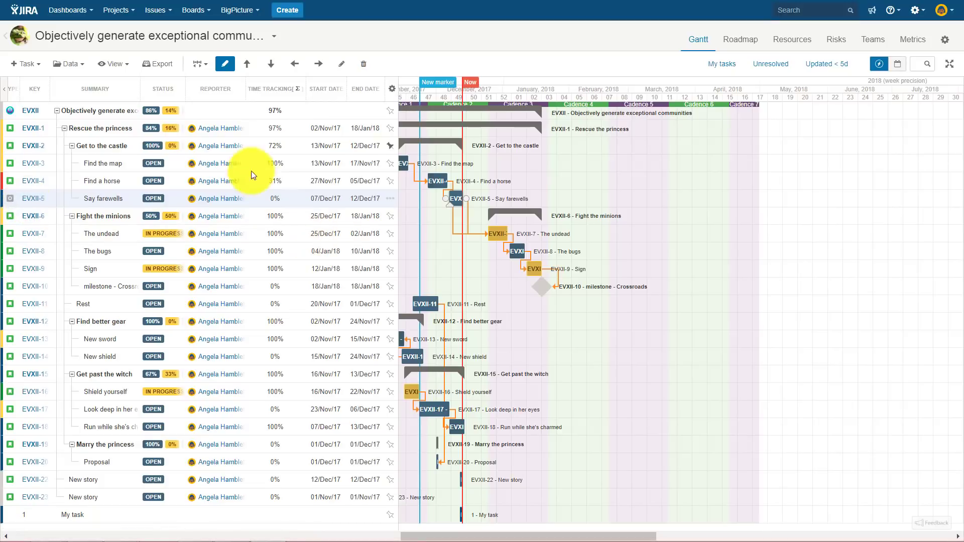
# Close Say farewells (EVXII-5) with resolution Done from Detail View, then turn Detail View off
pyautogui.click(130, 69)
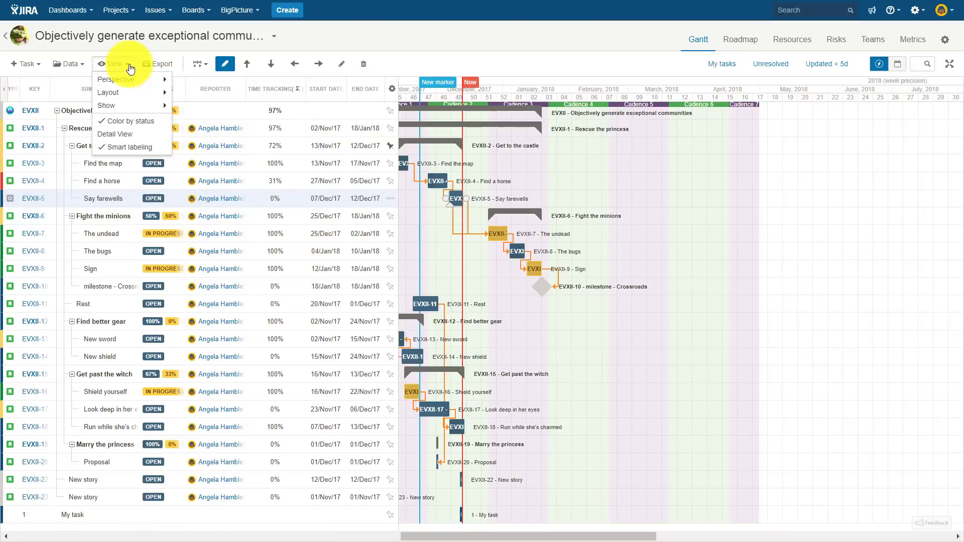
pyautogui.click(130, 135)
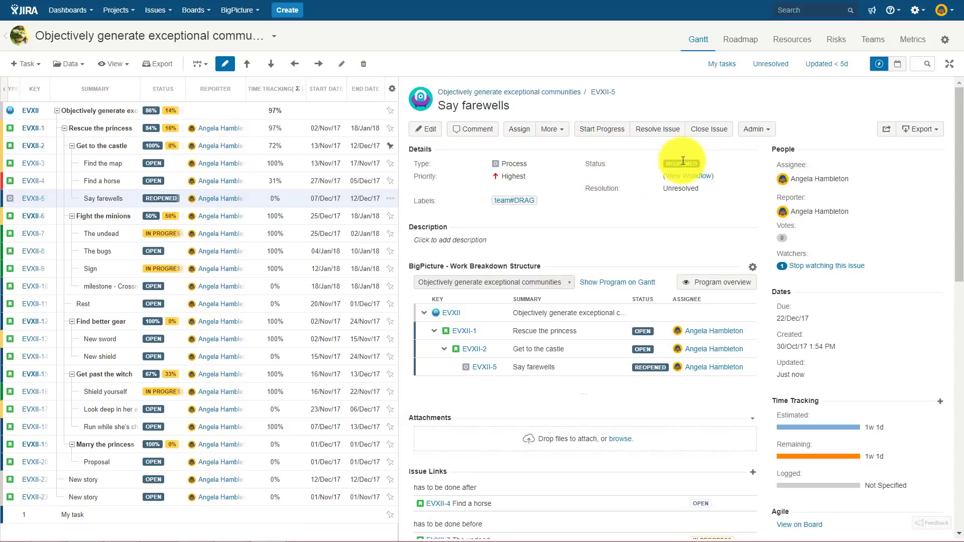
pyautogui.click(716, 133)
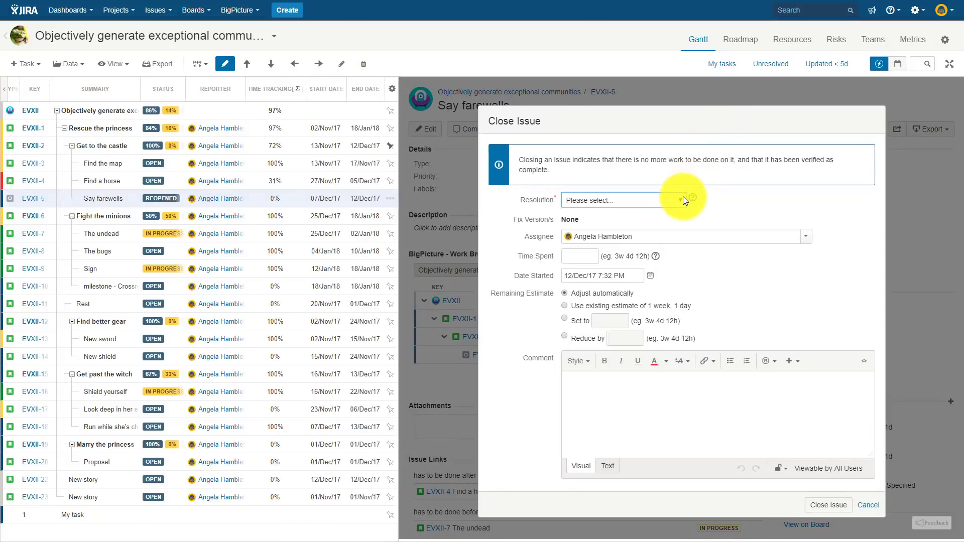
pyautogui.click(683, 199)
pyautogui.click(670, 217)
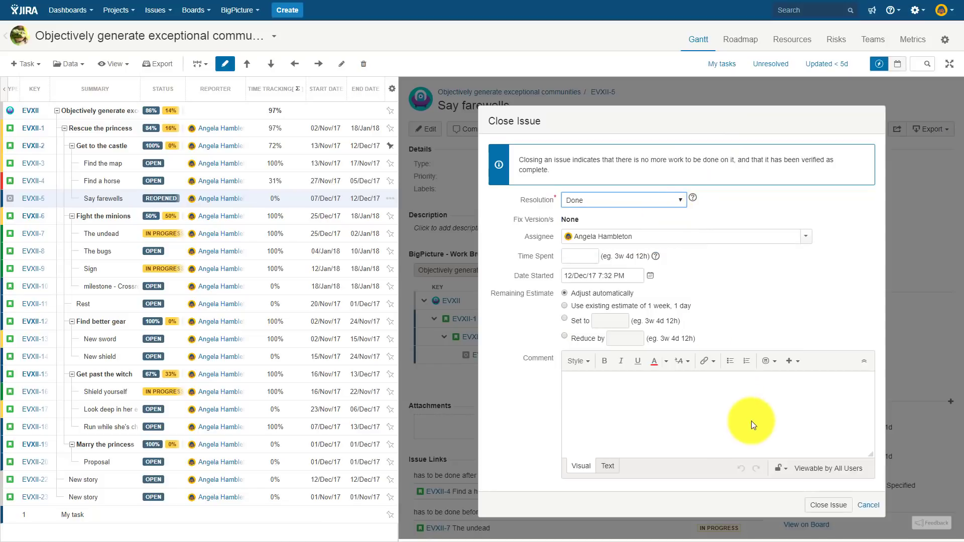
pyautogui.click(819, 501)
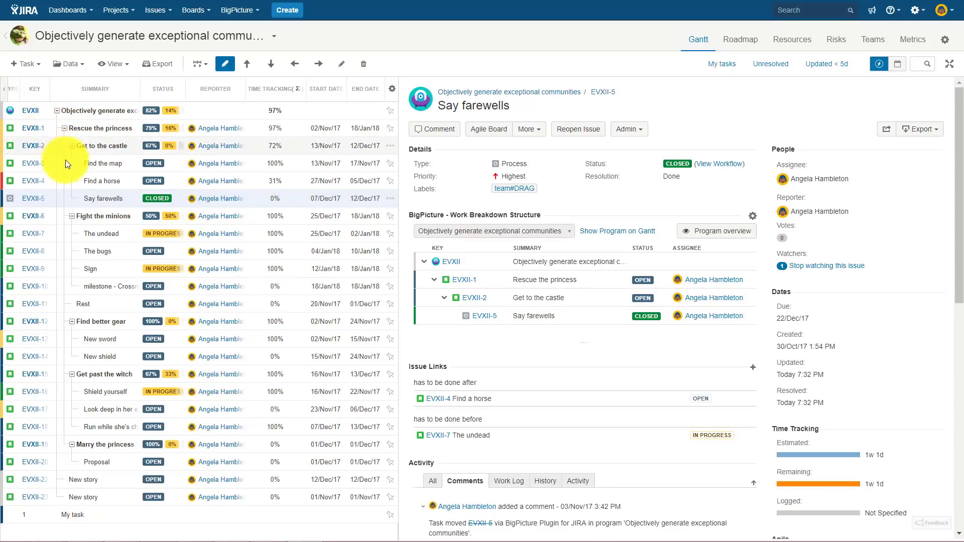
pyautogui.click(77, 198)
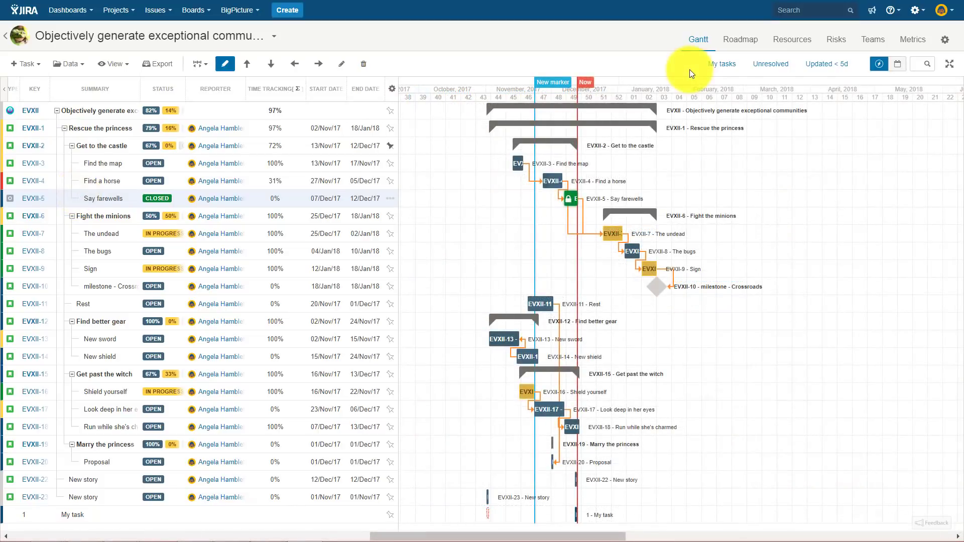
# Toggle the Unresolved filter on and back off, then show the Start/End Date fields
pyautogui.click(771, 65)
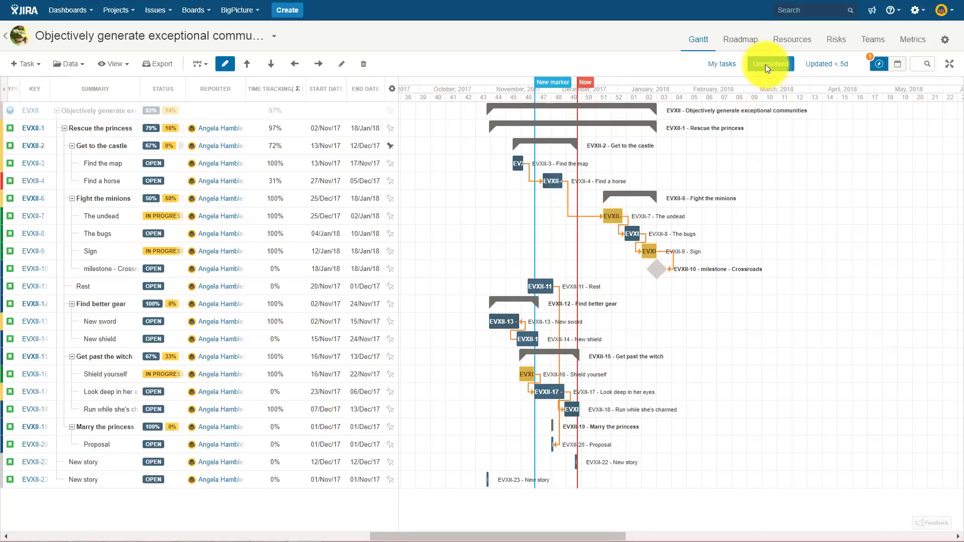
pyautogui.click(767, 65)
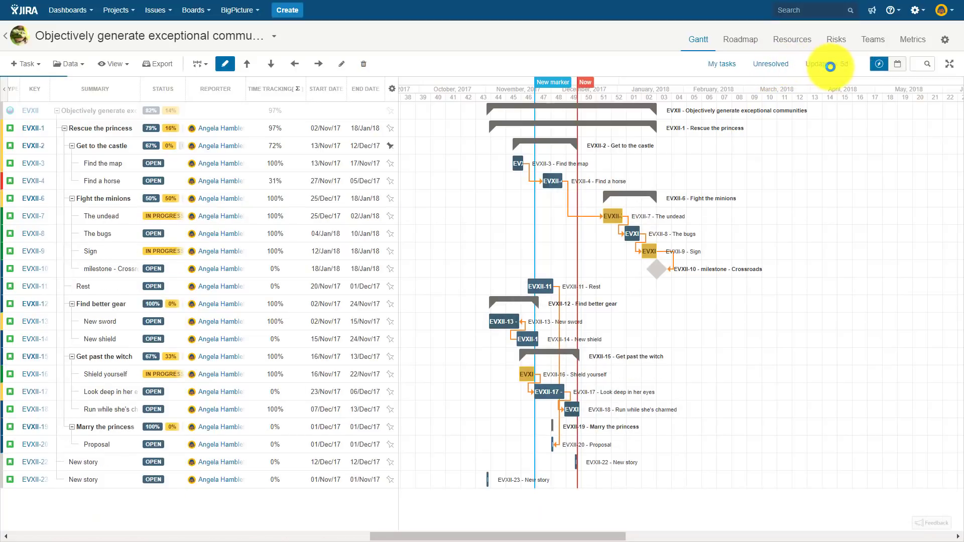
pyautogui.click(896, 66)
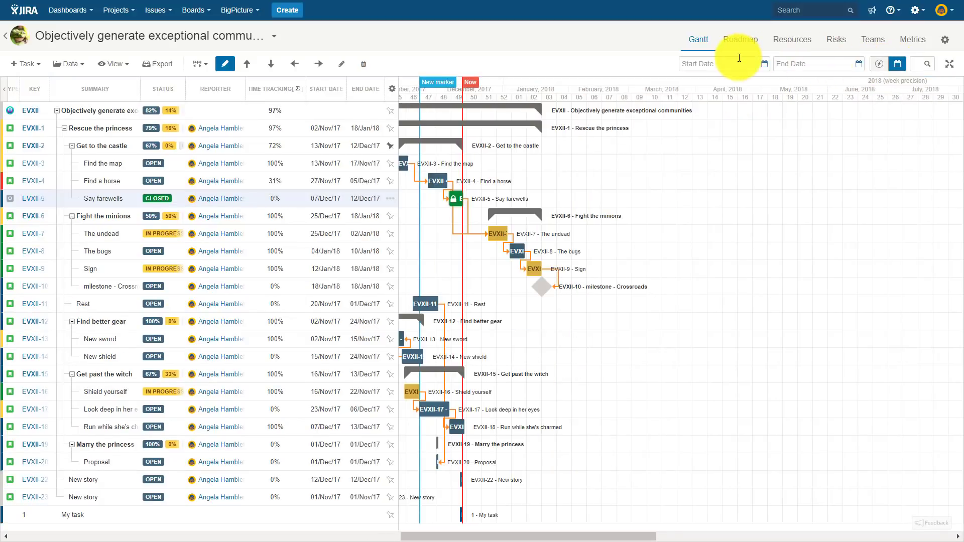
pyautogui.click(739, 62)
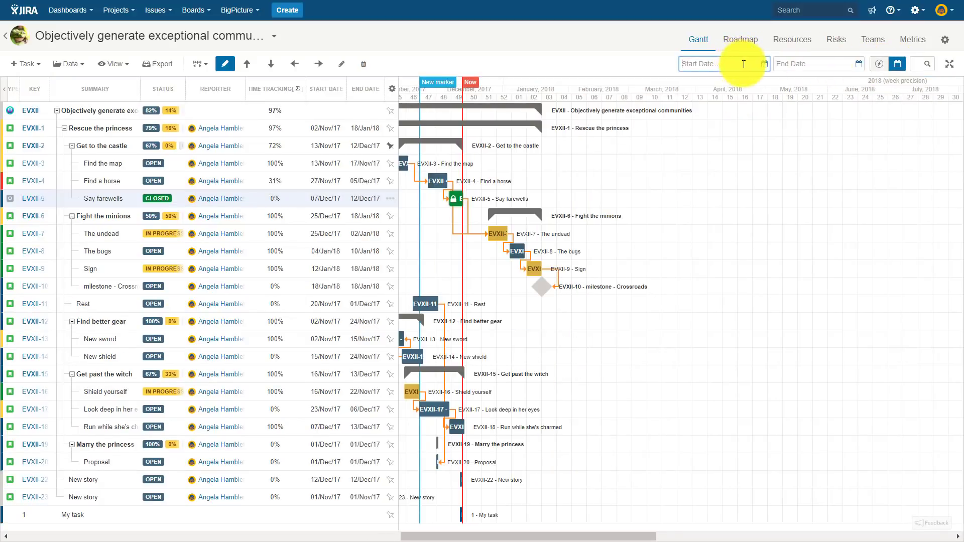
pyautogui.click(765, 64)
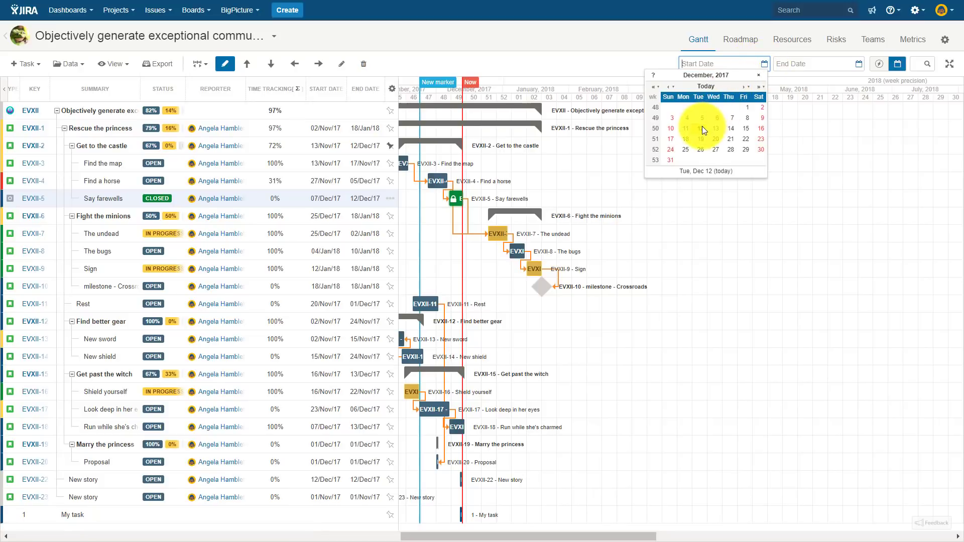
pyautogui.click(702, 127)
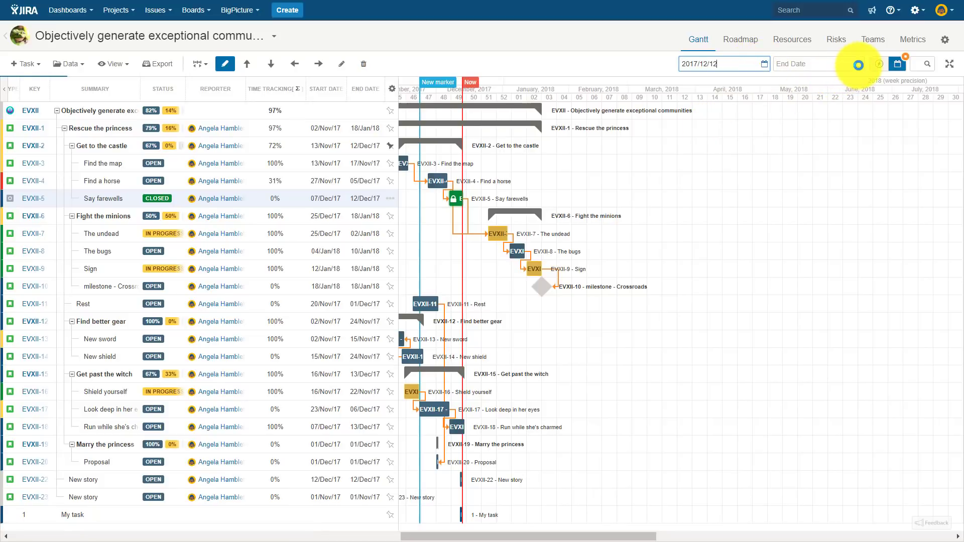
pyautogui.click(859, 64)
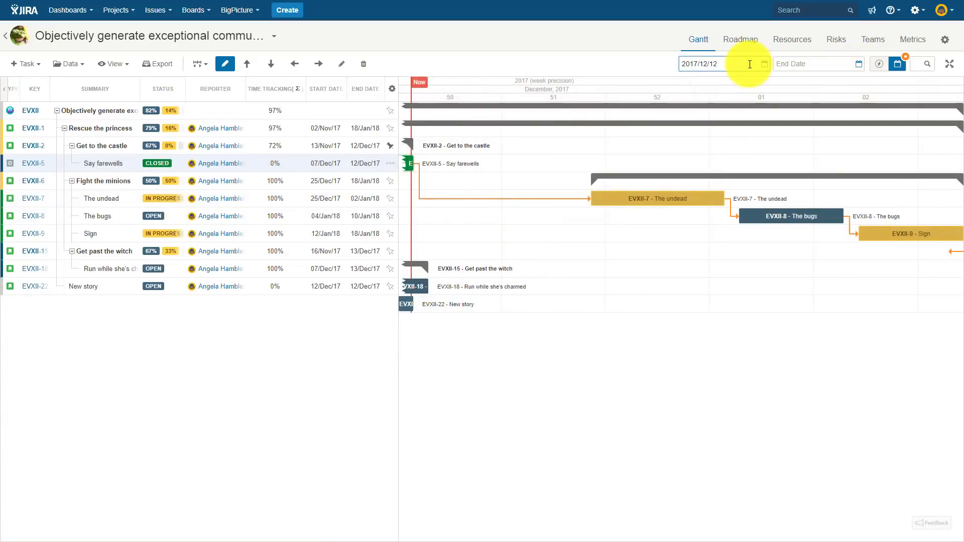
pyautogui.moveTo(750, 65); pyautogui.dragTo(667, 64)
pyautogui.press('BackSpace')
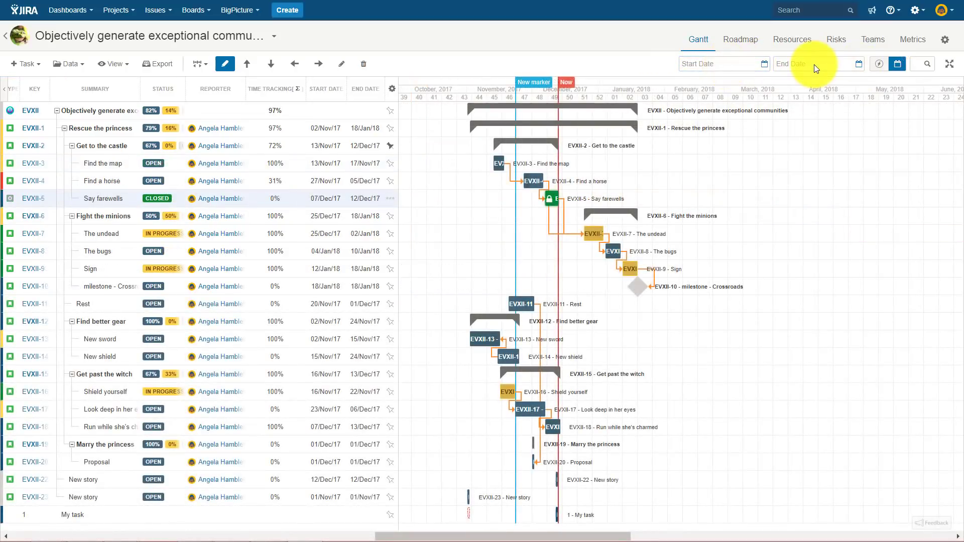
# Search tasks in JQL mode with the query 'status = closed'
pyautogui.click(922, 64)
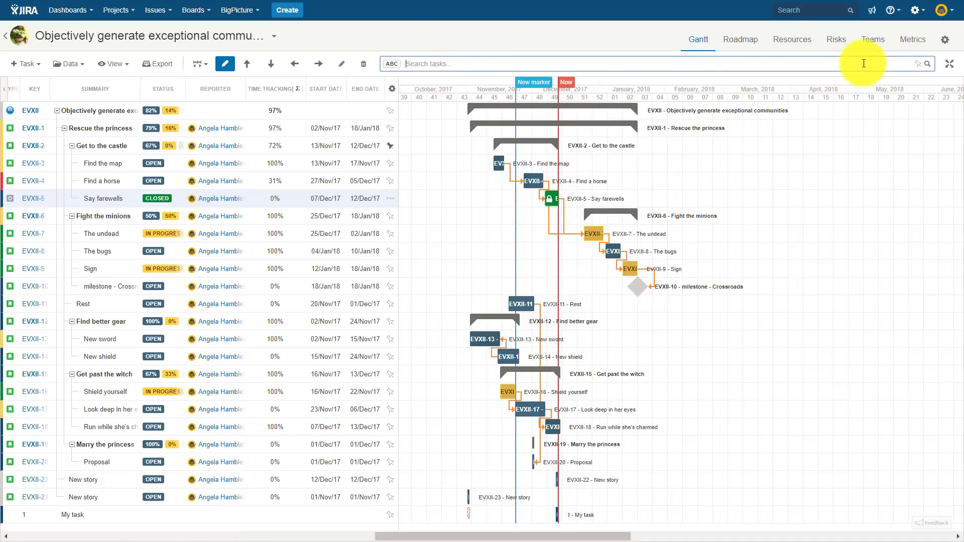
pyautogui.click(392, 63)
pyautogui.click(415, 67)
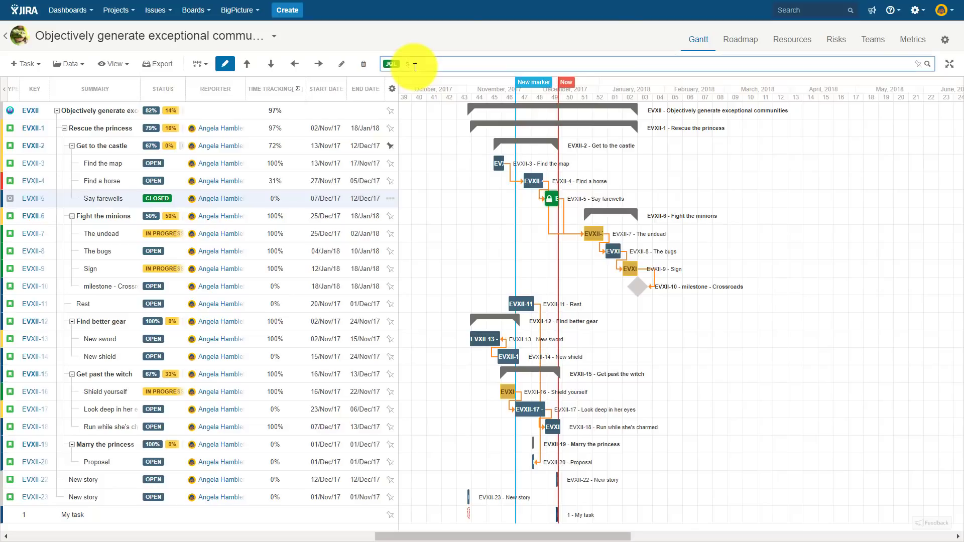
pyautogui.write('status ')
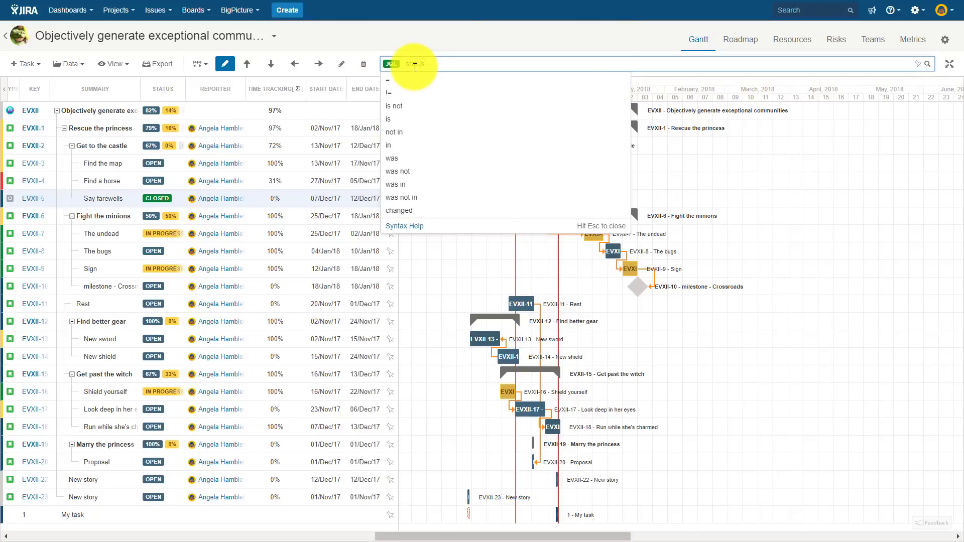
pyautogui.write('= closed')
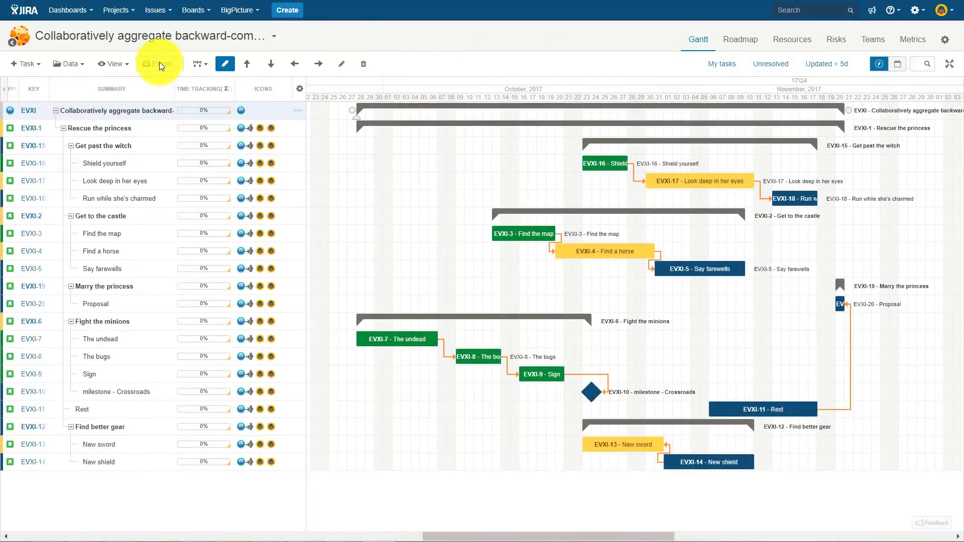
# Export the Gantt chart to a PNG image from Export manager
pyautogui.click(158, 64)
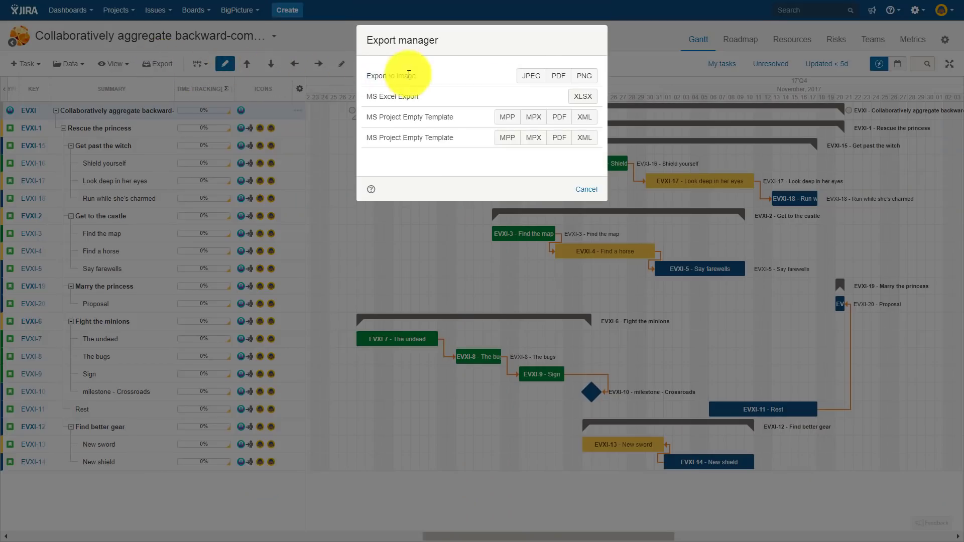
pyautogui.click(584, 76)
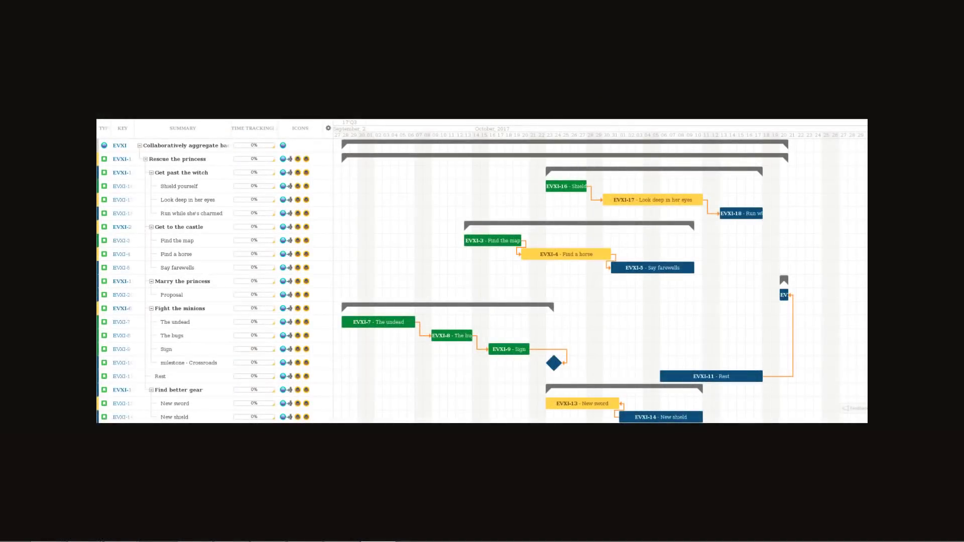